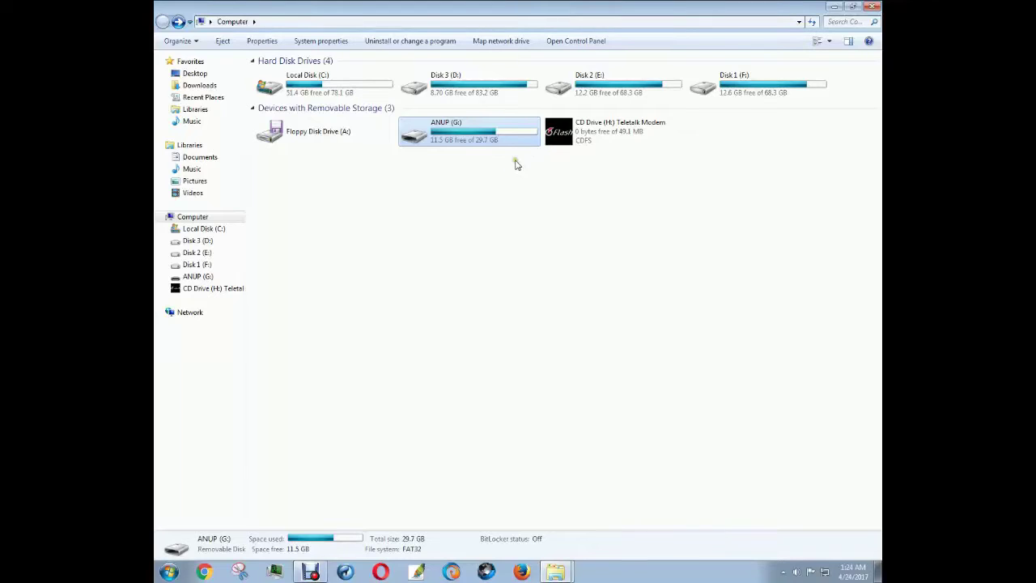
Open the removable drive G: and examine its contents, returning to the Computer view after each check.
double_click(496, 140)
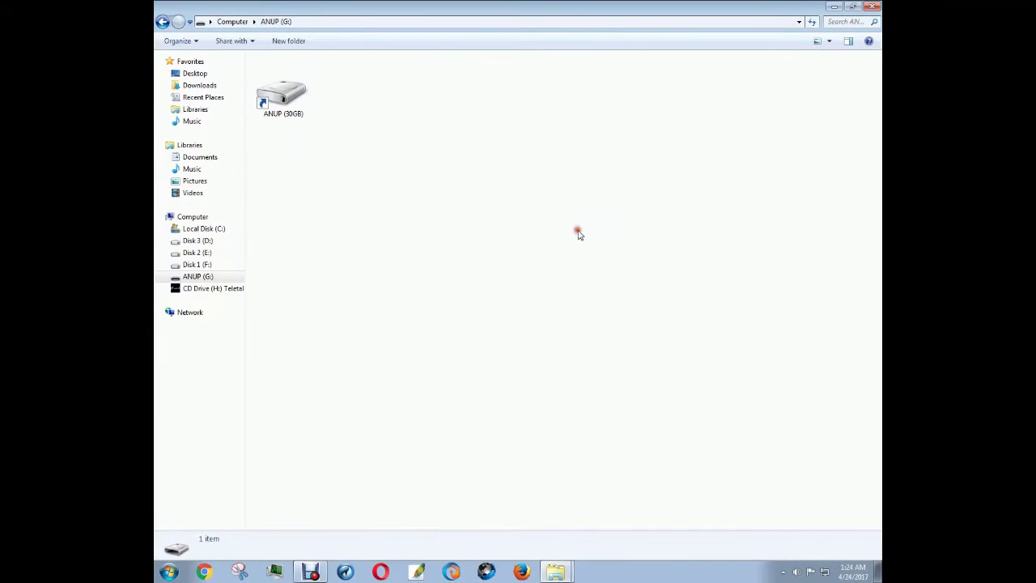
left_click(164, 24)
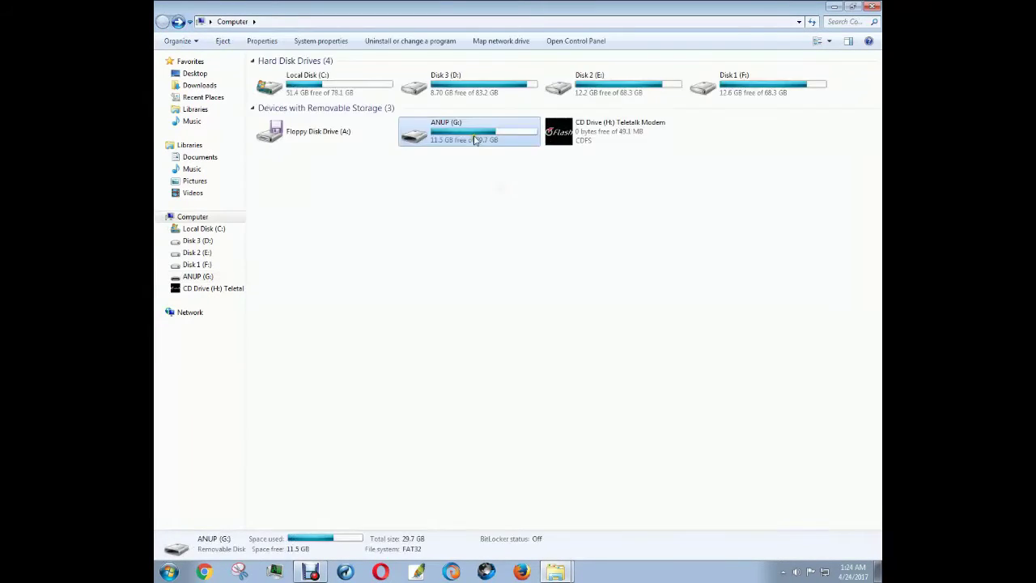
double_click(475, 140)
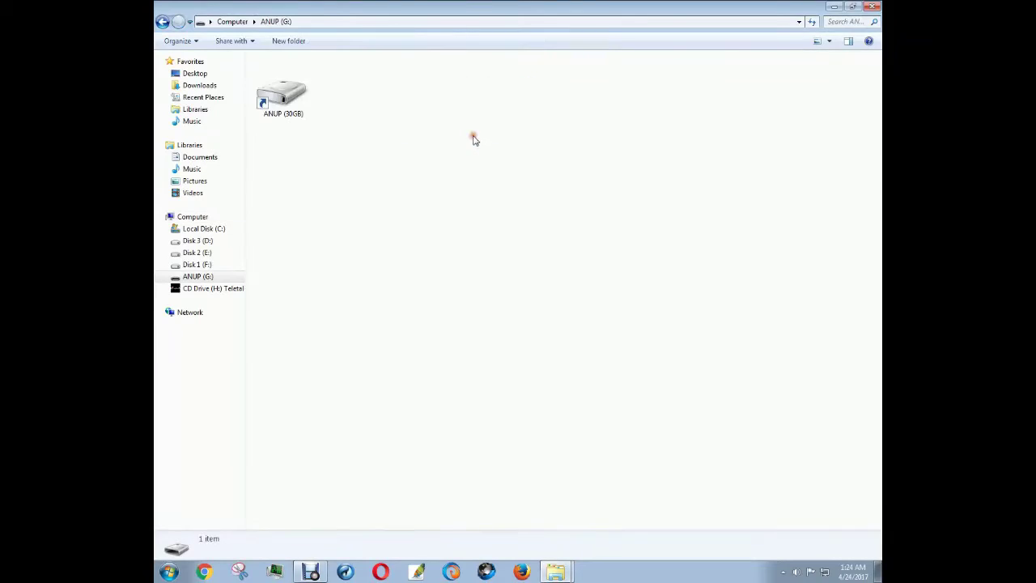
left_click(163, 23)
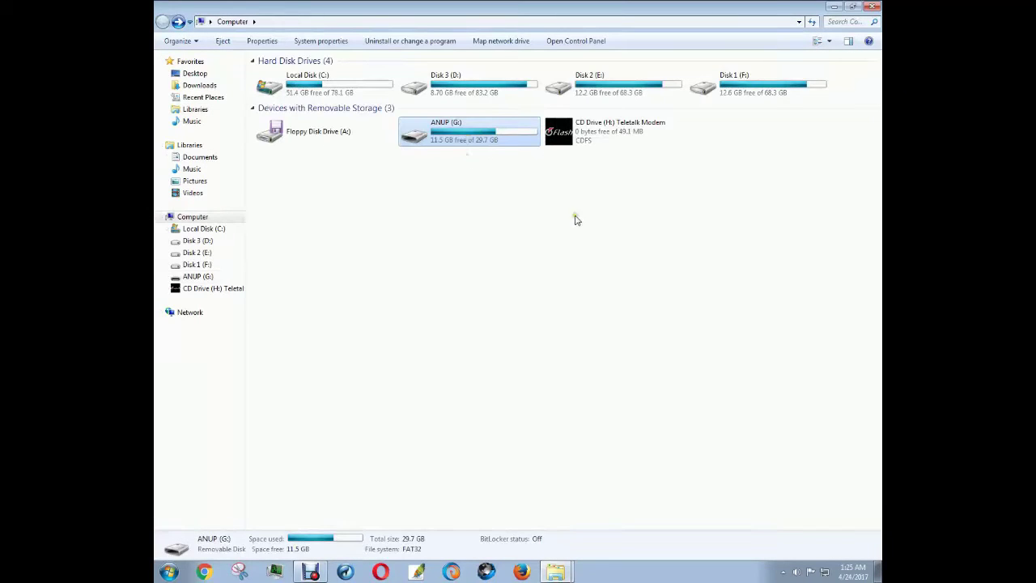
double_click(490, 142)
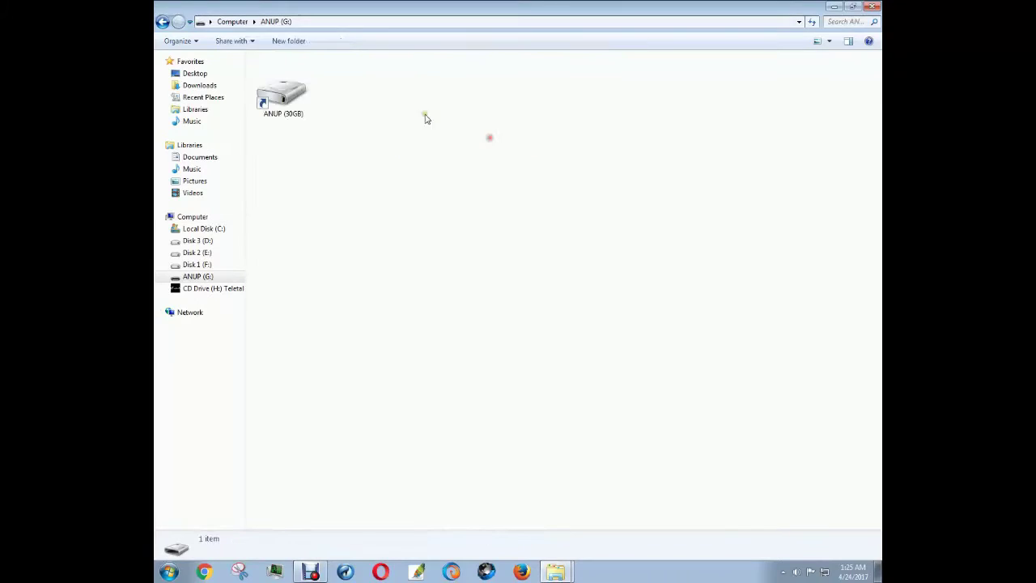
left_click(163, 22)
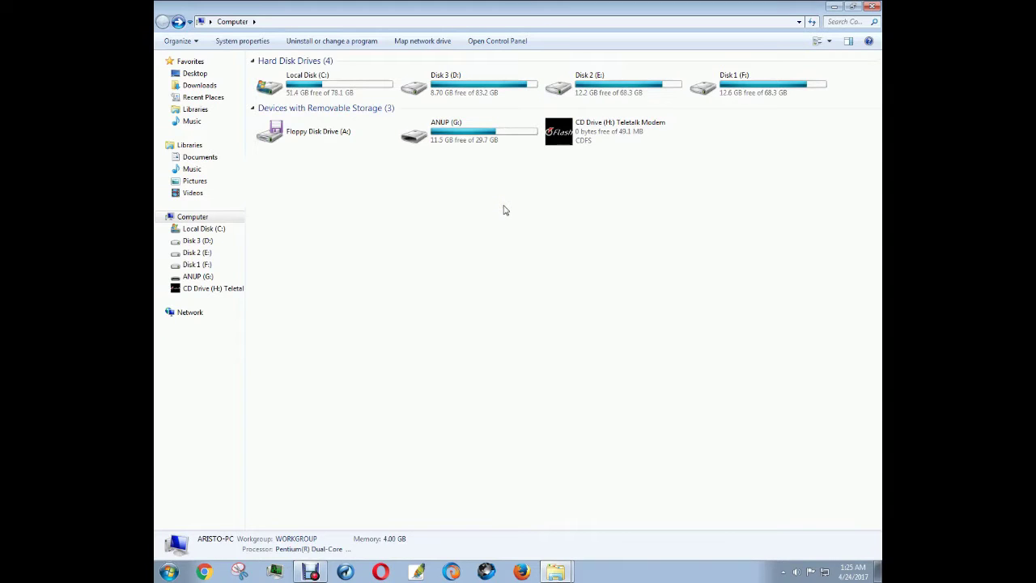
left_click(477, 138)
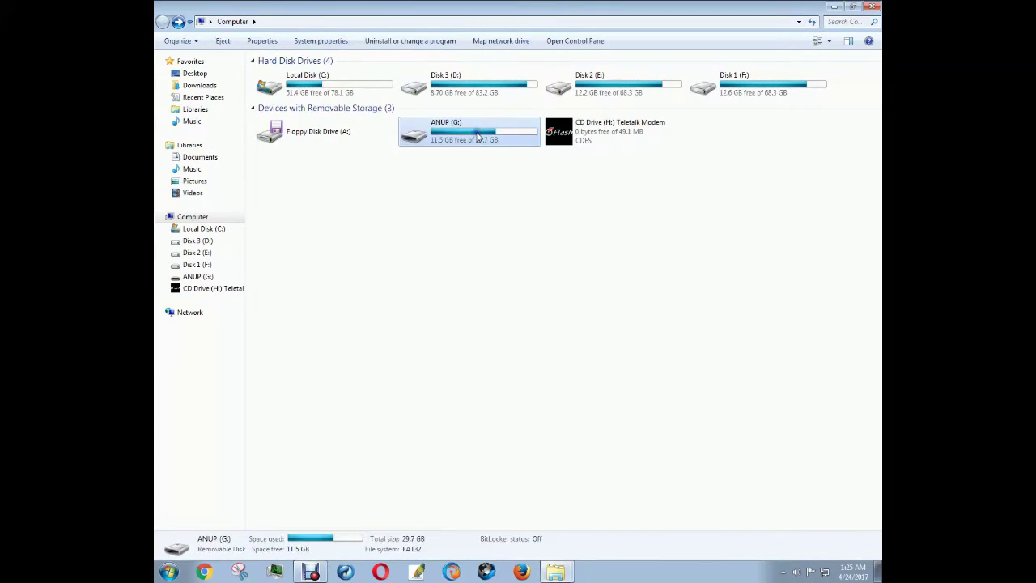
right_click(477, 138)
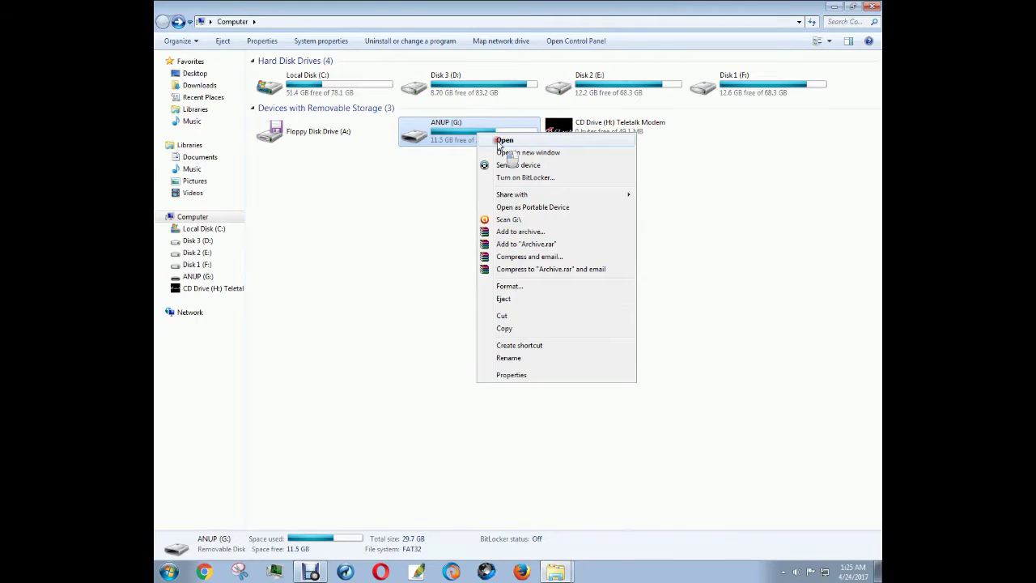
left_click(504, 141)
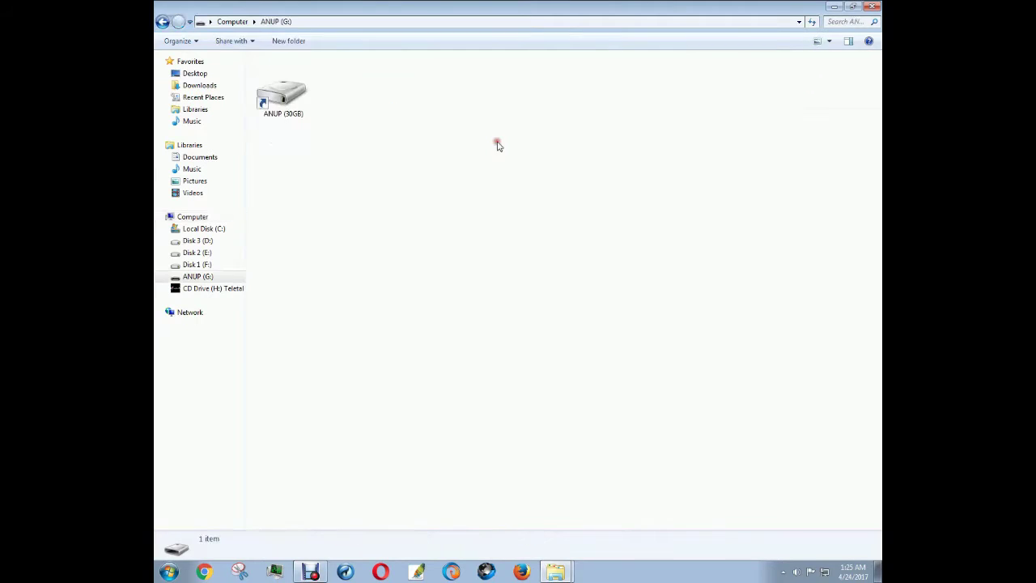
left_click(162, 21)
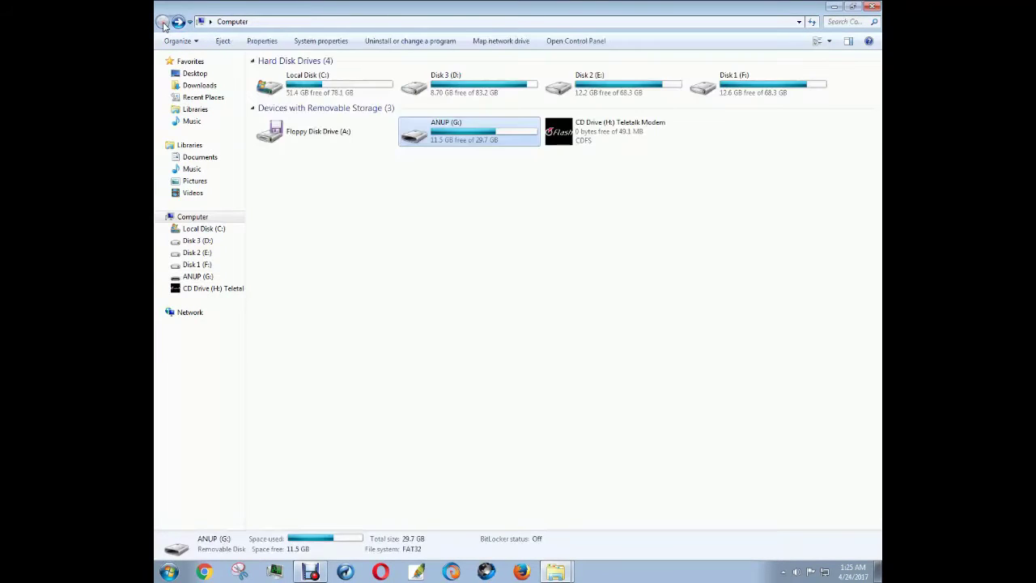
double_click(479, 141)
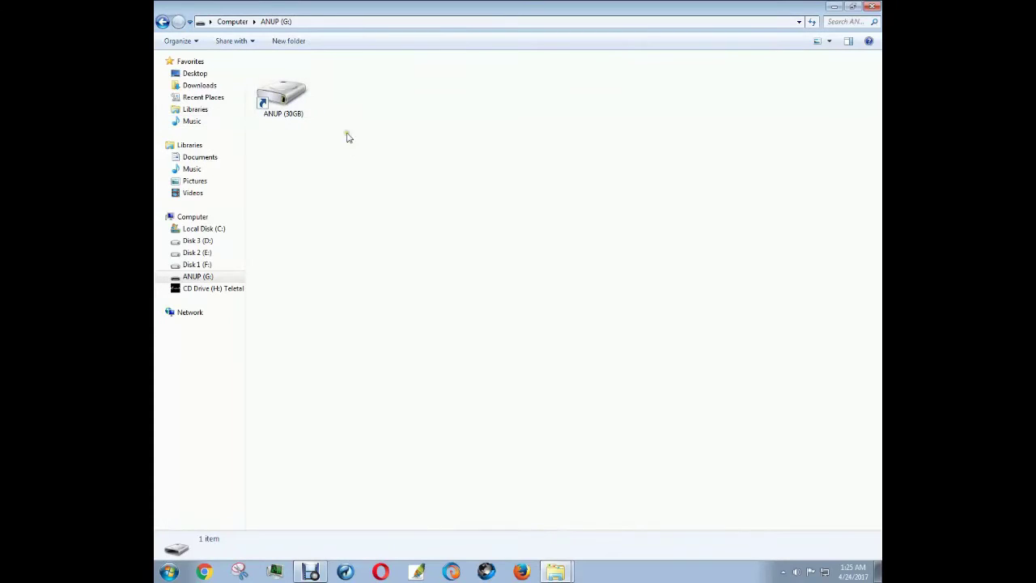
left_click(163, 23)
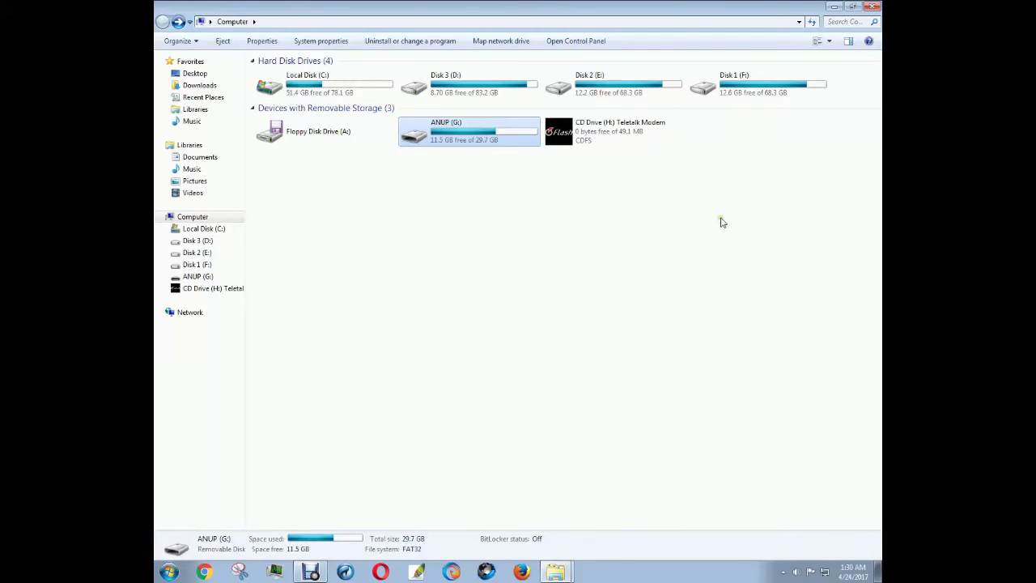
Shrink the Computer window to part of the screen so the batch file on the desktop is accessible, with drive G: selected.
left_click(585, 323)
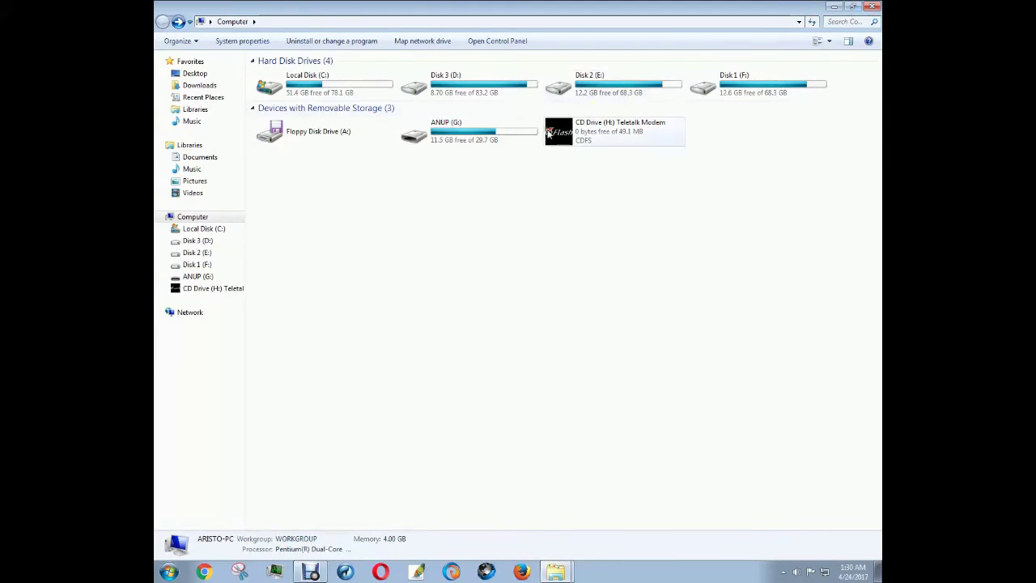
left_click(469, 130)
left_click_drag(577, 5, 361, 12)
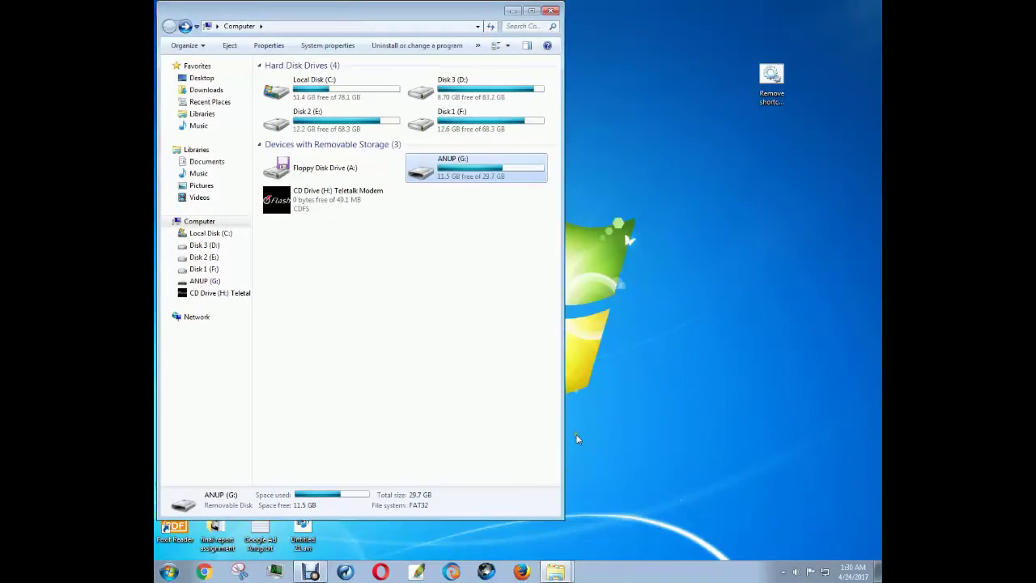
left_click_drag(564, 519, 591, 553)
Rename the desktop batch file to "Remove shortcut virus.txt" and accept the extension change.
left_click(774, 87)
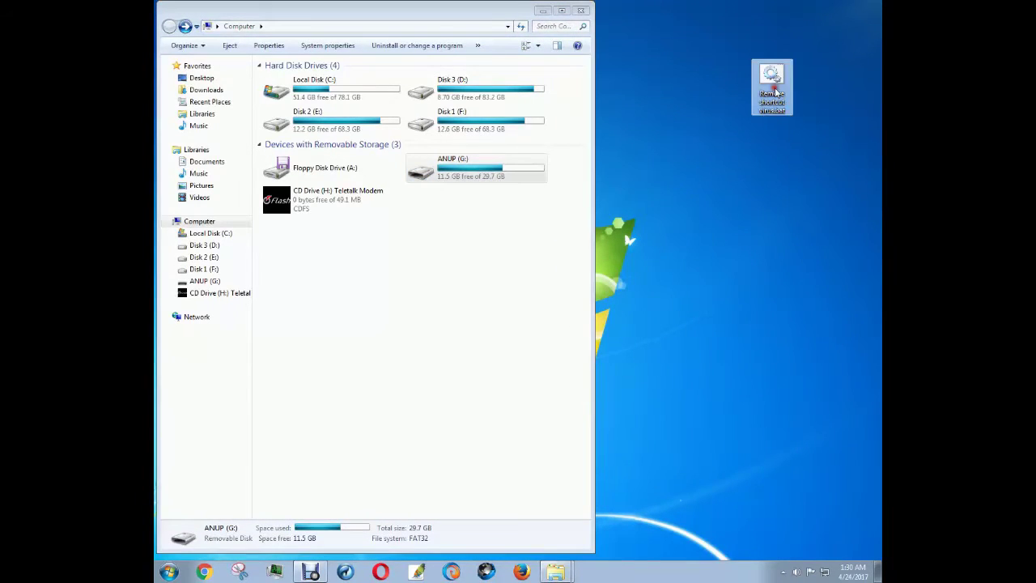
left_click(780, 112)
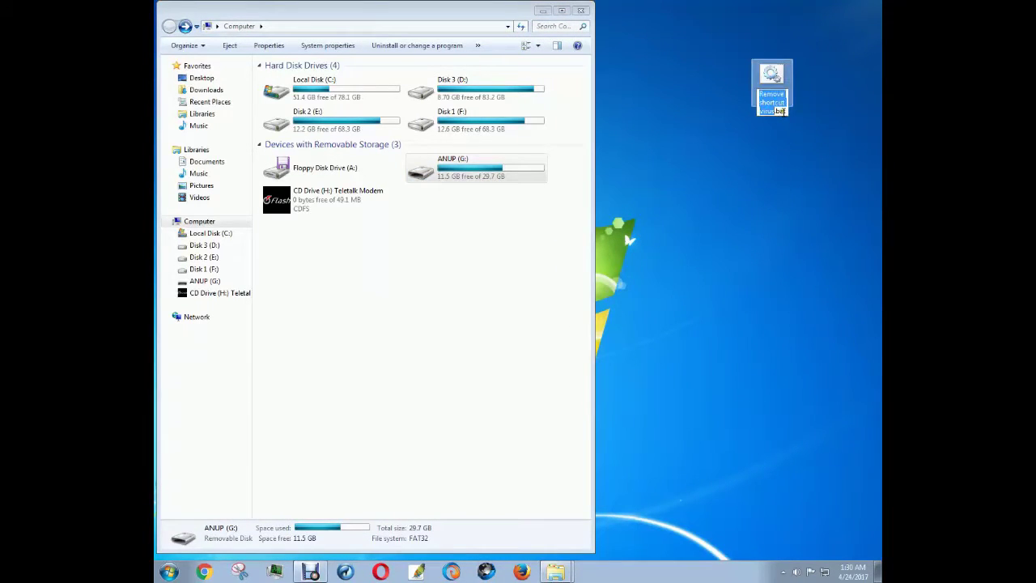
key("End")
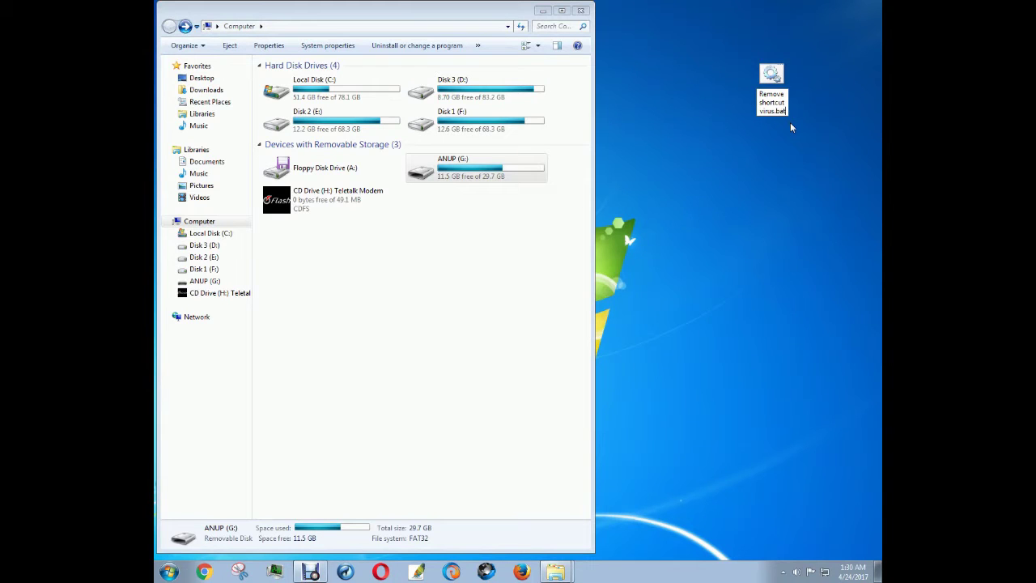
type("txt")
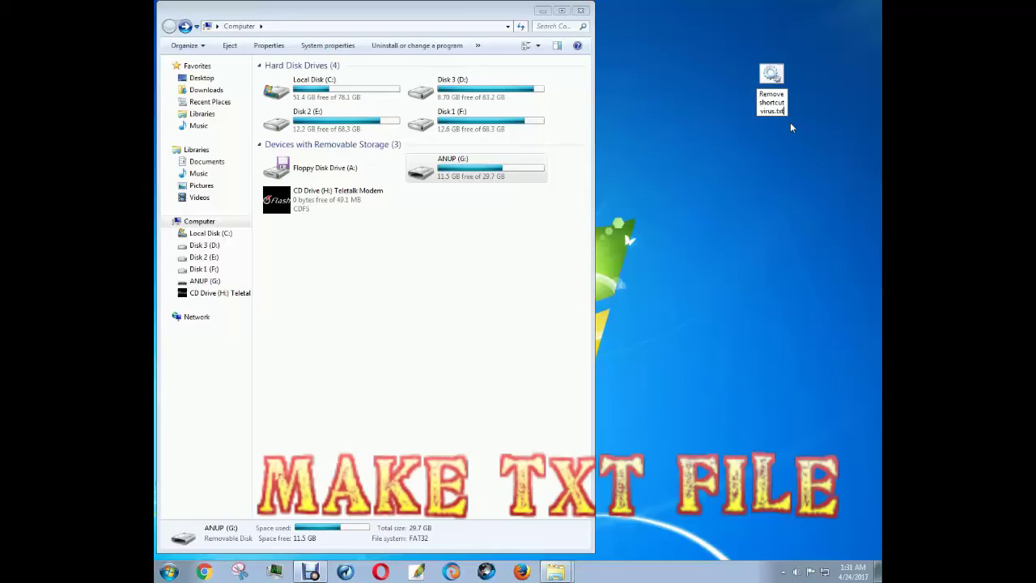
key("Return")
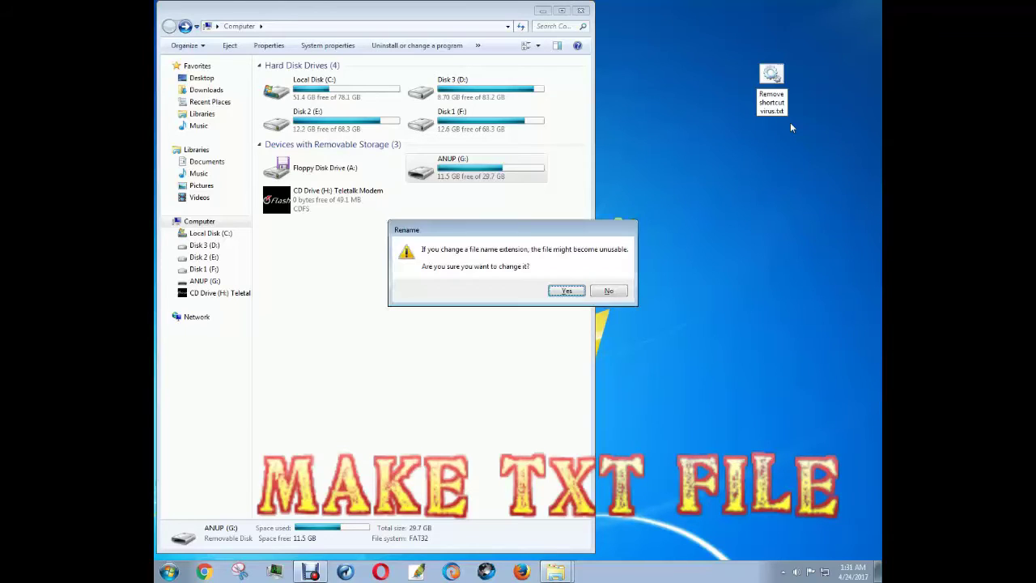
left_click(570, 290)
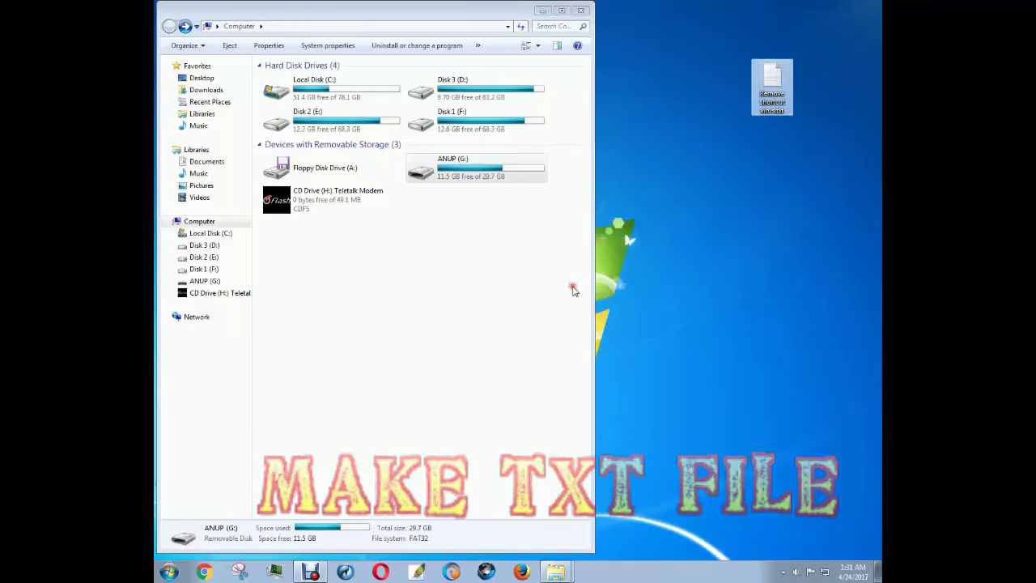
Open "Remove shortcut virus.txt" in Notepad and place its window beside the drive list.
double_click(775, 91)
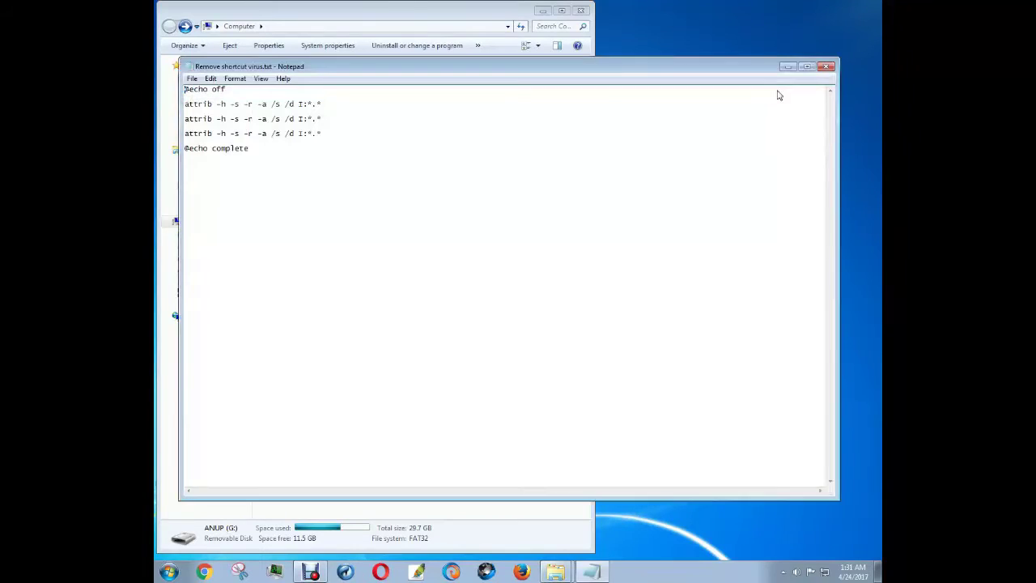
left_click_drag(494, 67, 657, 99)
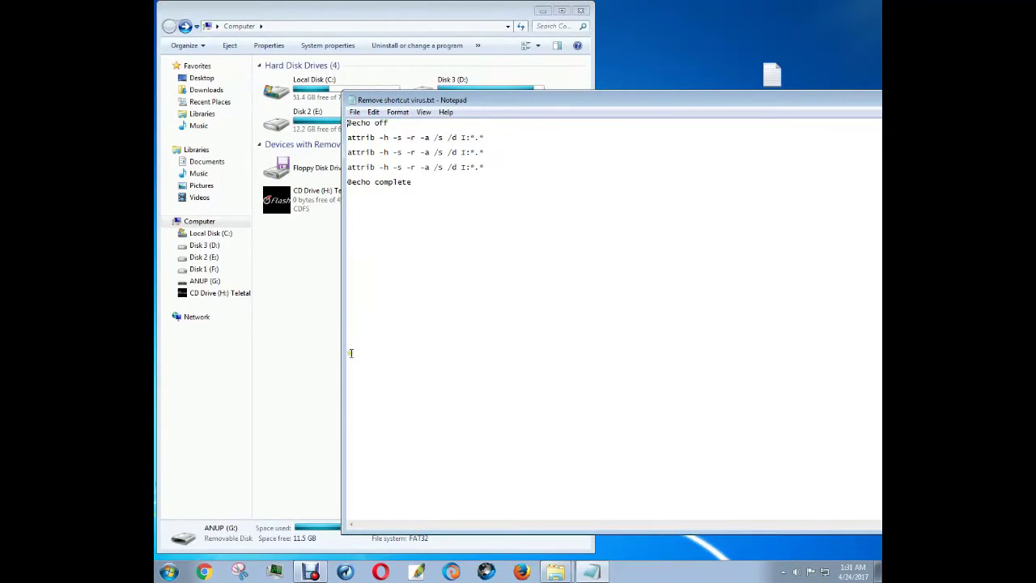
left_click_drag(341, 353, 540, 353)
left_click_drag(676, 105, 726, 95)
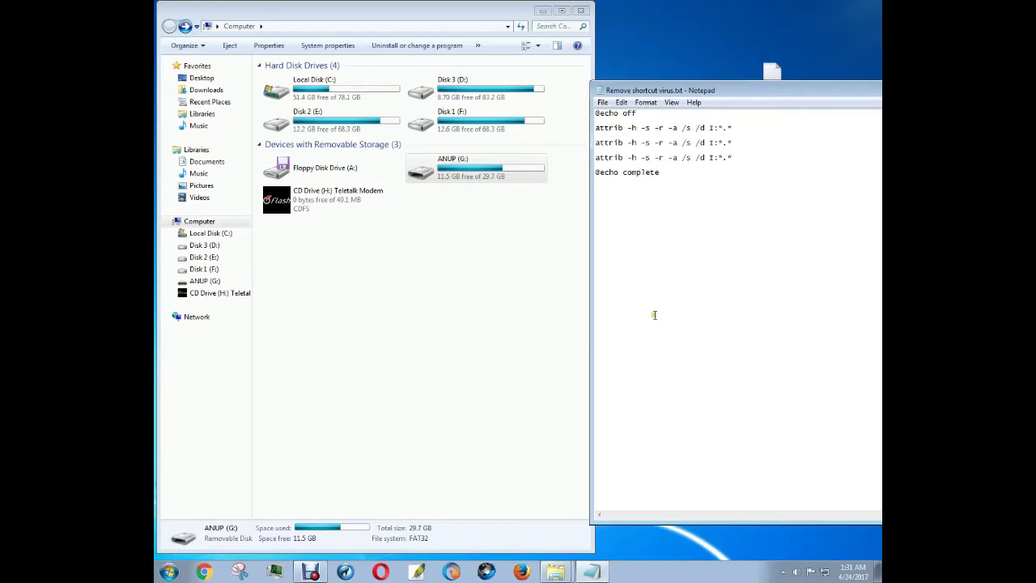
Replace the drive letter with G in all three attrib lines to match the removable drive.
left_click(463, 165)
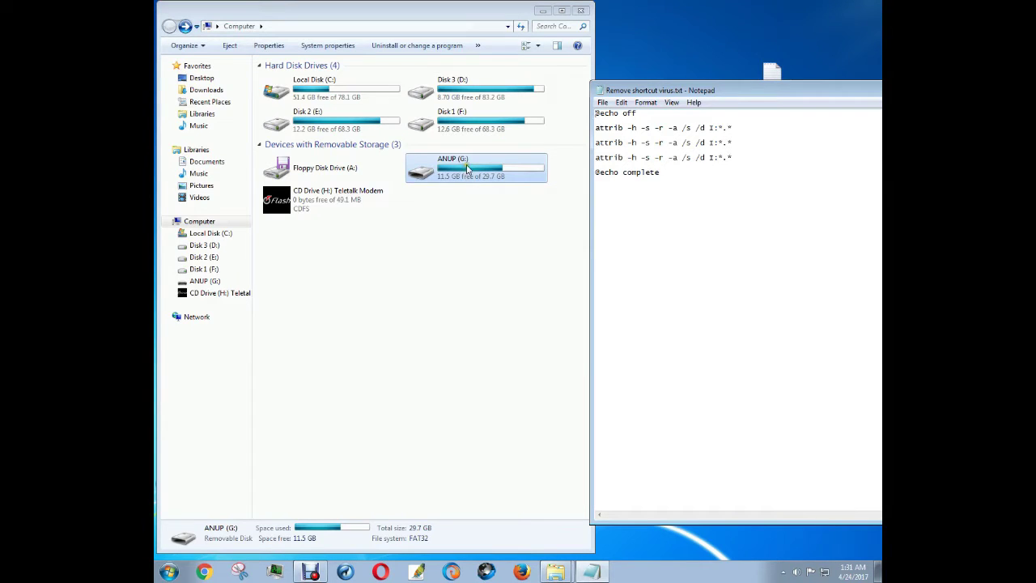
left_click(758, 166)
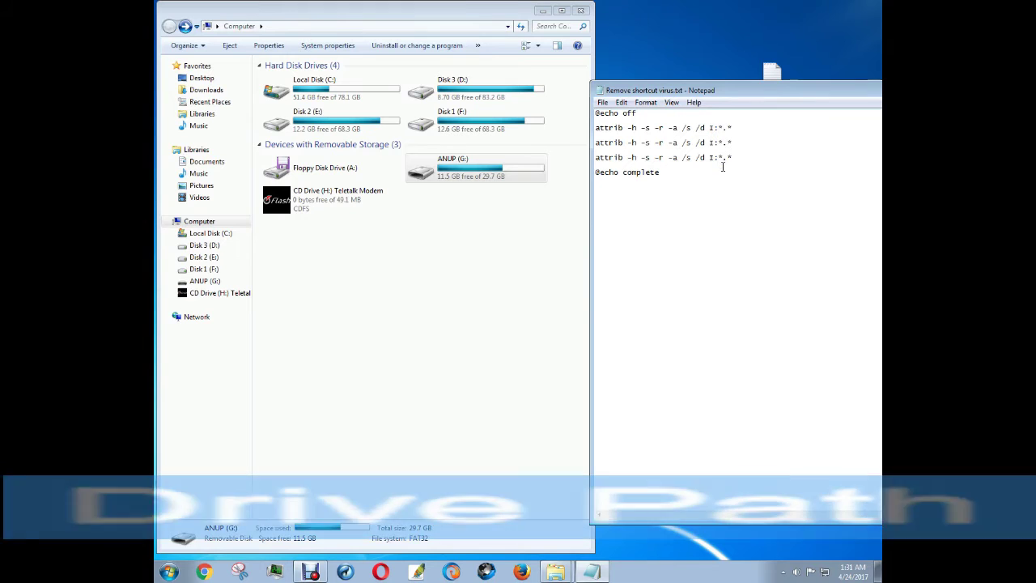
key("BackSpace")
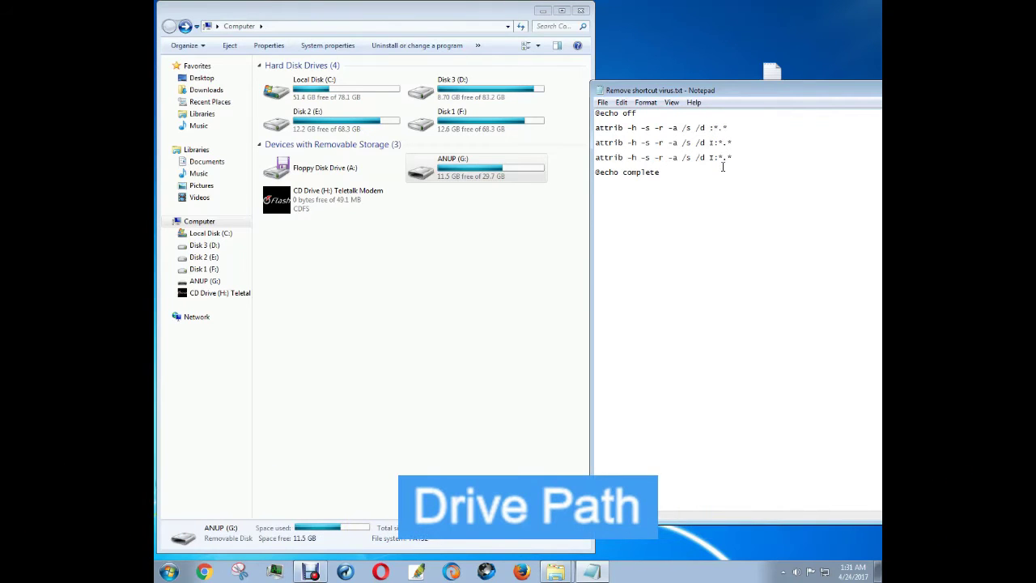
type("G")
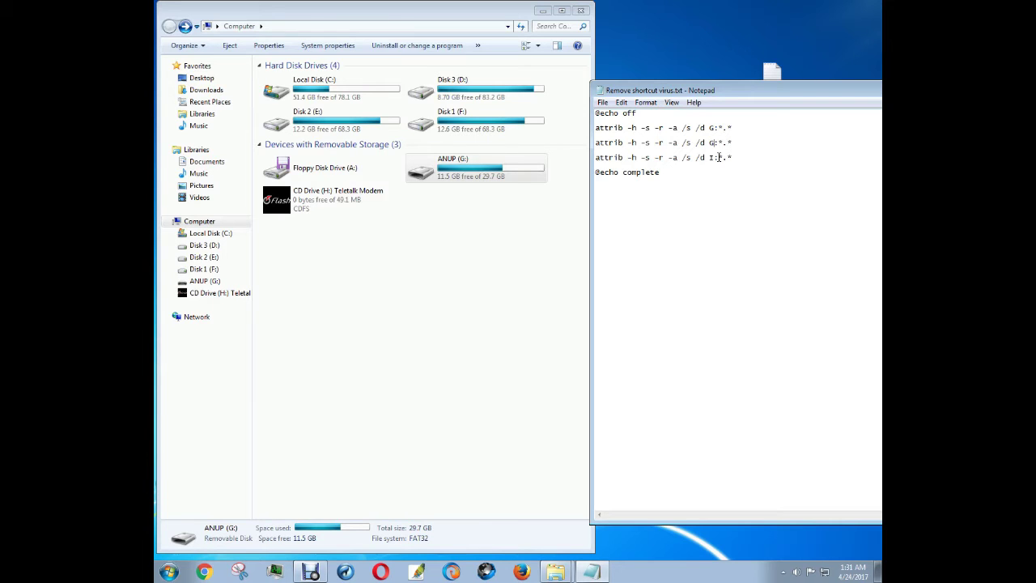
type("I")
key("BackSpace")
Save the edited script in "Remove shortcut virus.txt" and close the file.
left_click_drag(770, 90, 552, 113)
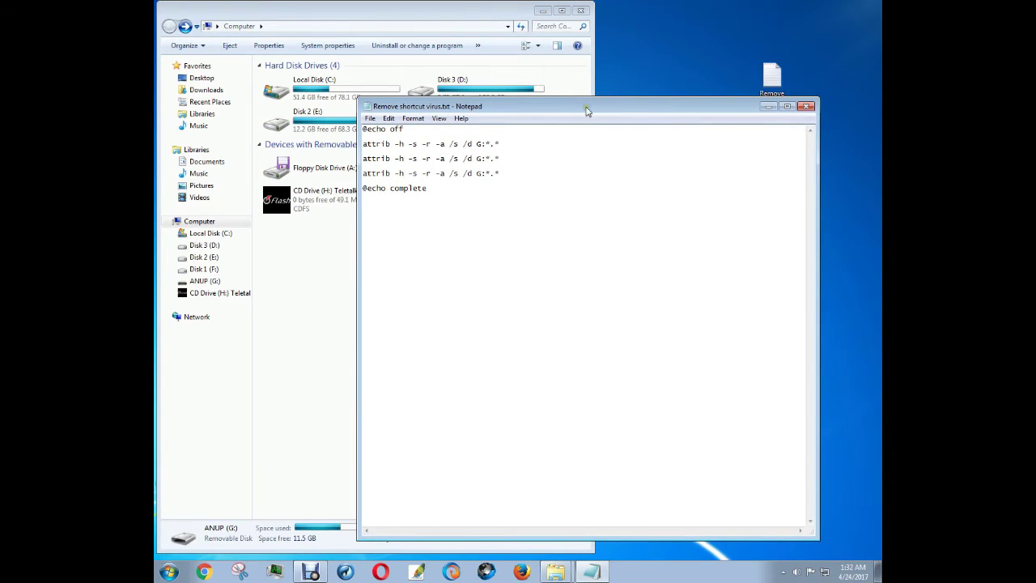
left_click_drag(515, 106, 551, 95)
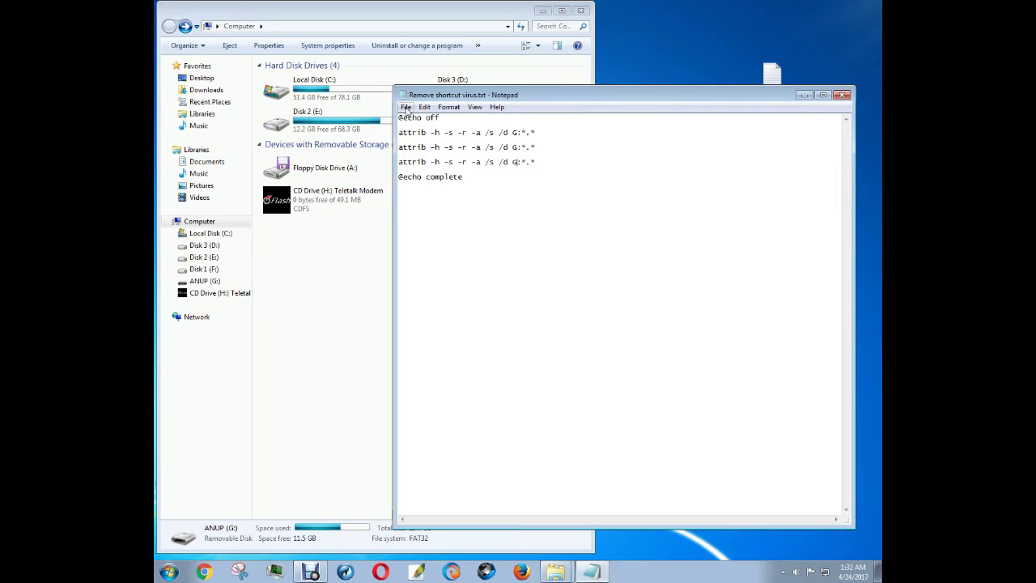
left_click(406, 108)
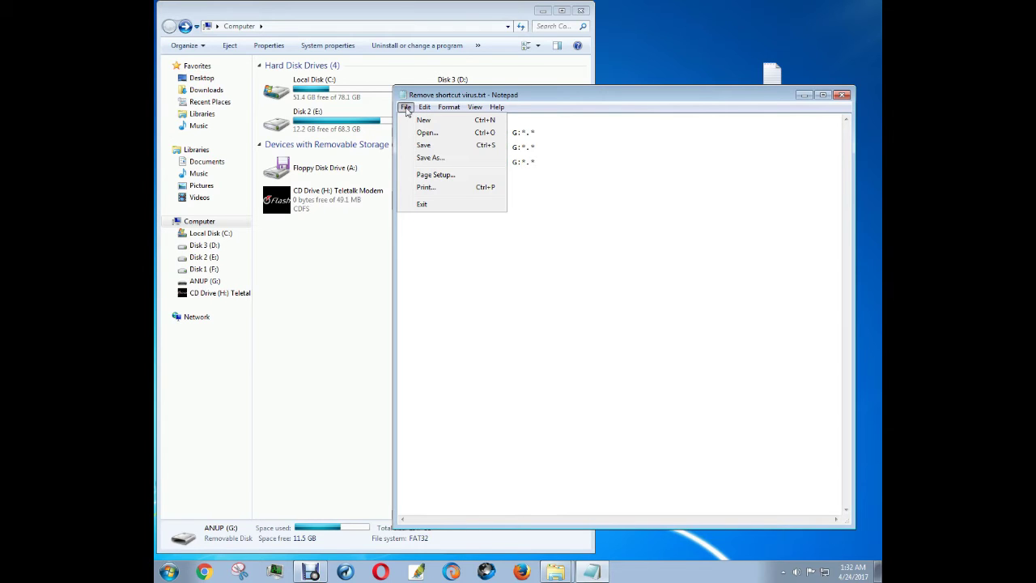
left_click(429, 148)
left_click(841, 95)
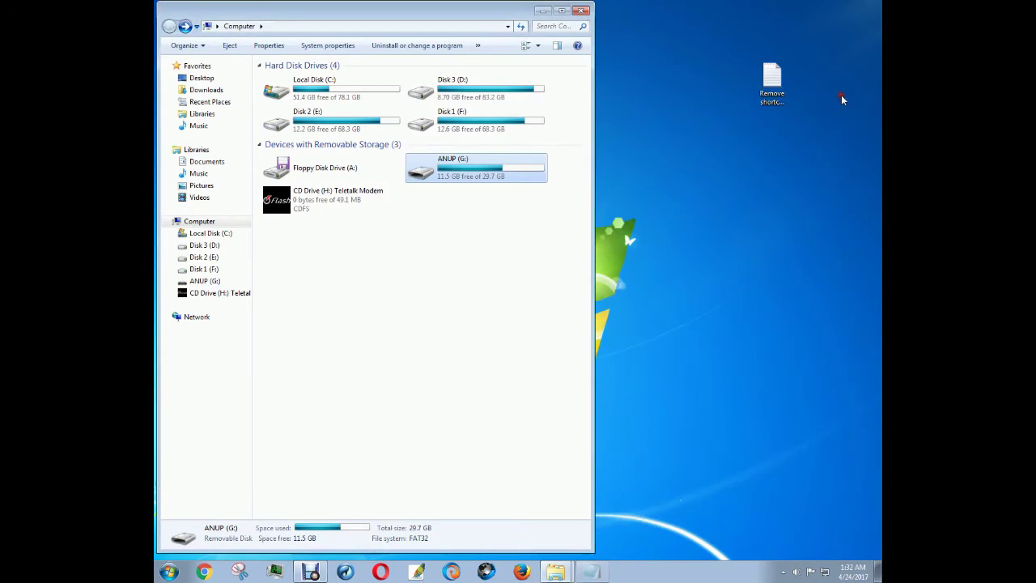
Rename the desktop script file to "Remove shortcut virus.bat" and accept the extension change.
left_click(775, 95)
left_click(784, 108)
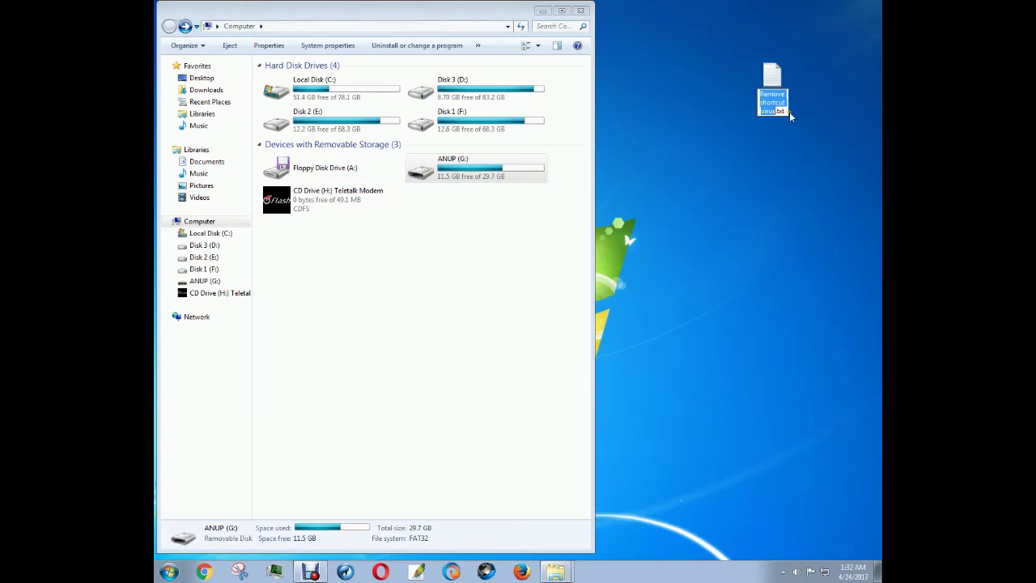
left_click(784, 110)
key("BackSpace")
key("BackSpace")
key("BackSpace")
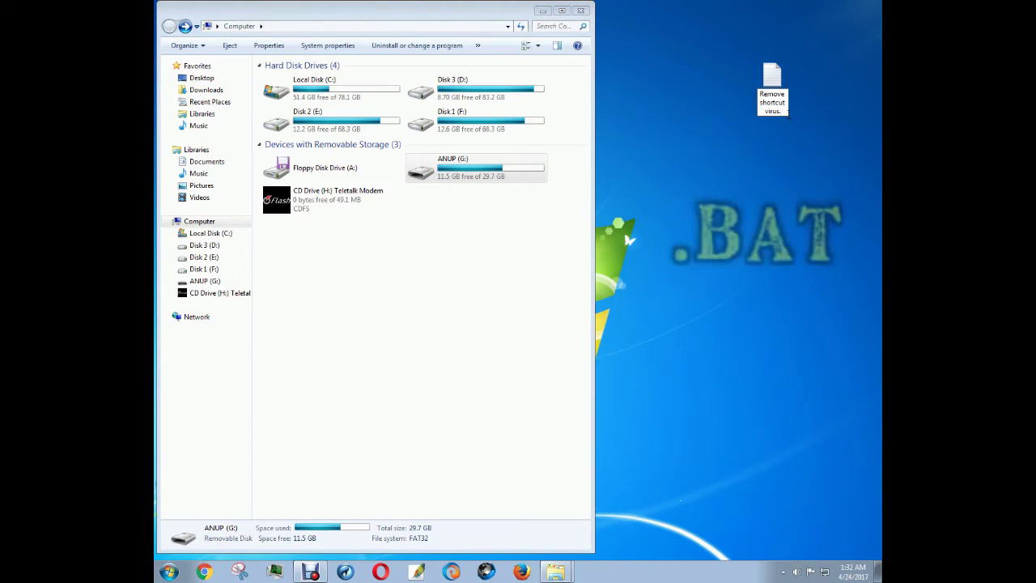
type("bat")
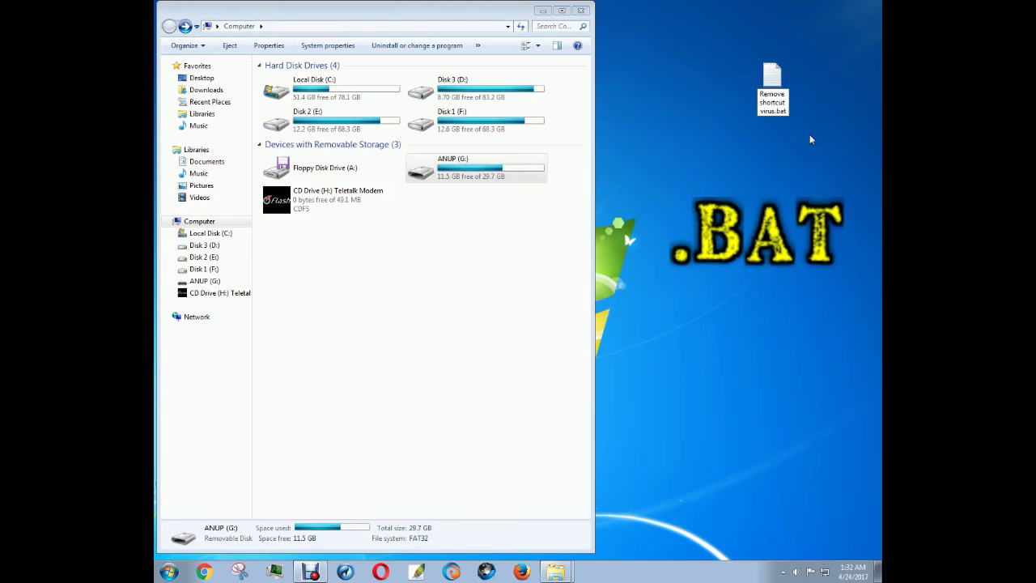
key("Return")
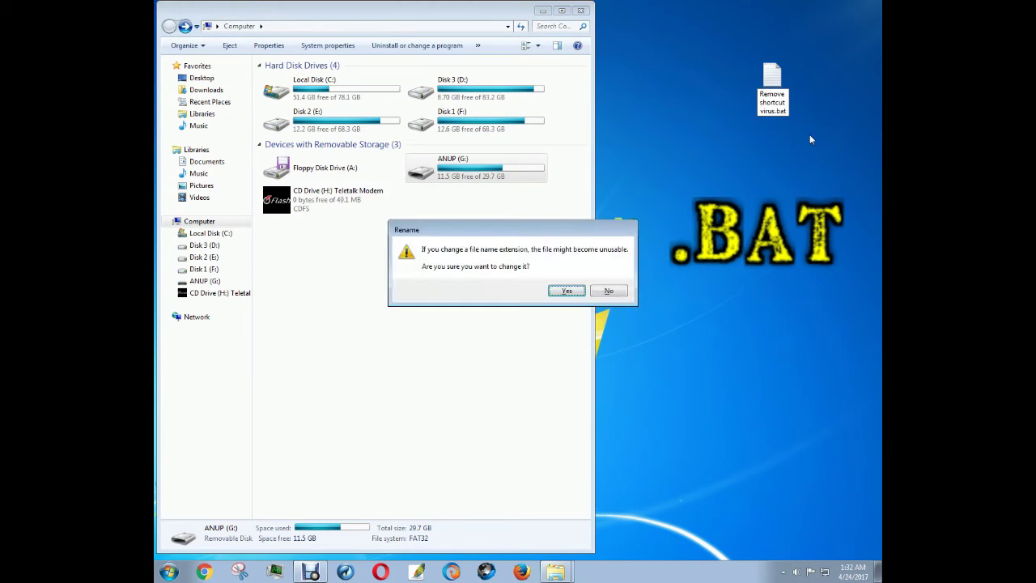
left_click(565, 291)
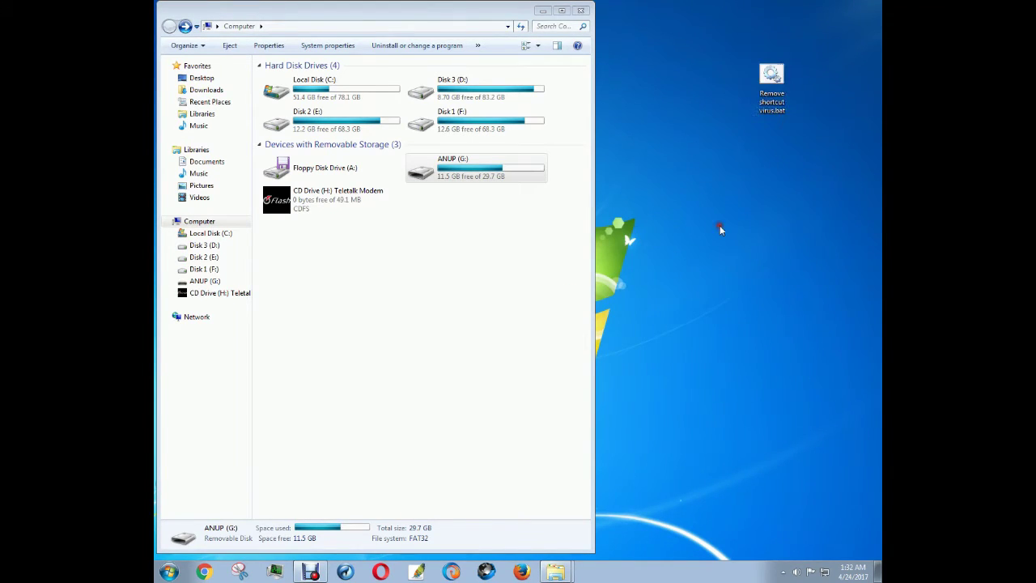
Run "Remove shortcut virus.bat" from the desktop and move its console window clear of the drive list.
double_click(778, 98)
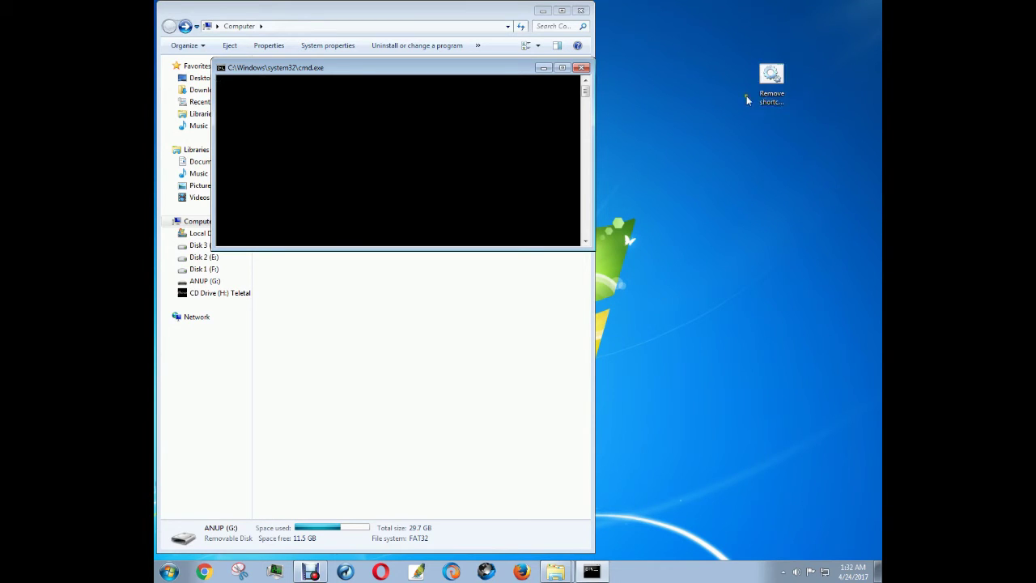
left_click_drag(446, 68, 672, 229)
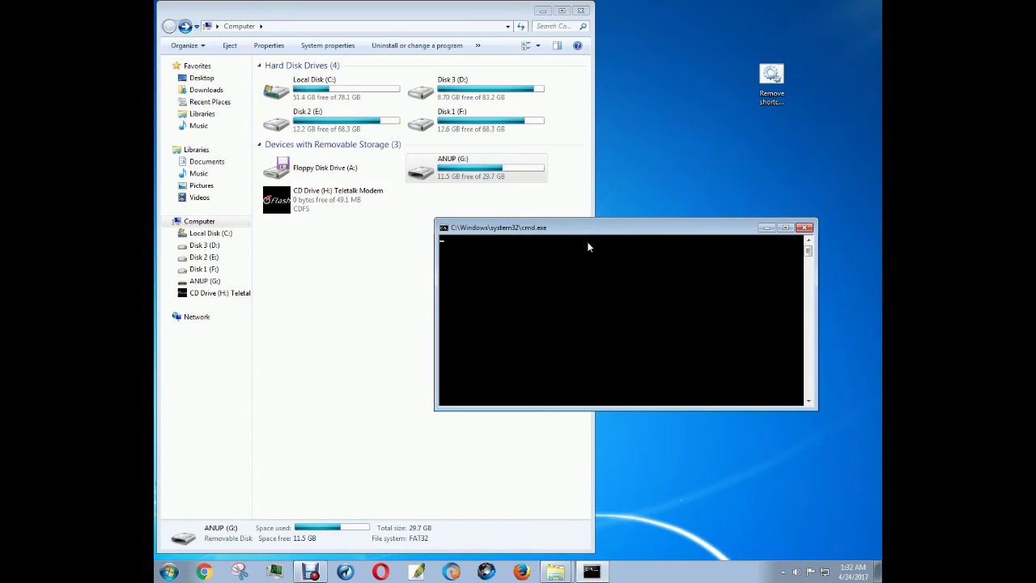
left_click_drag(597, 233, 585, 237)
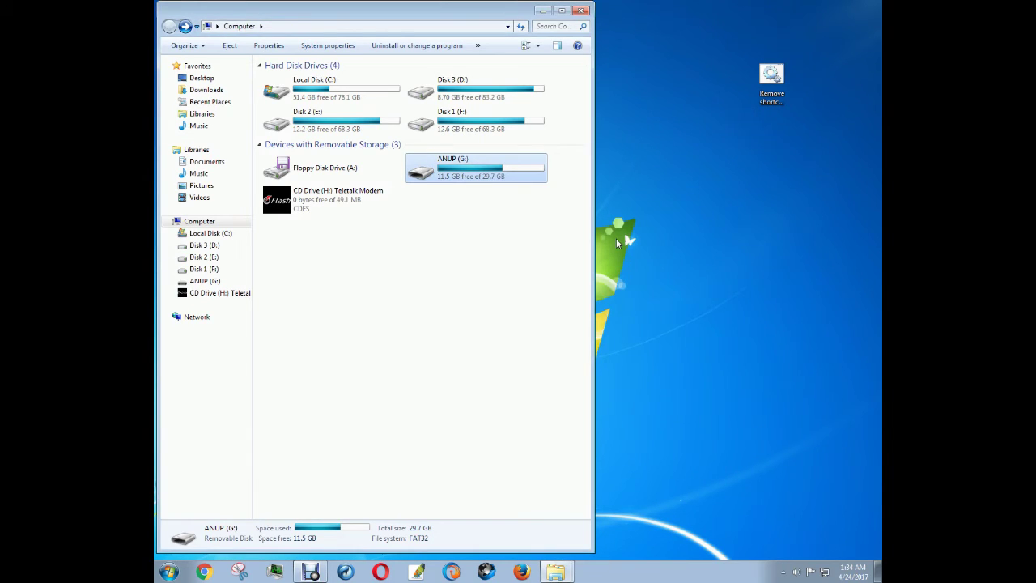
Close the drive list window and refresh the desktop.
left_click_drag(461, 10, 545, 37)
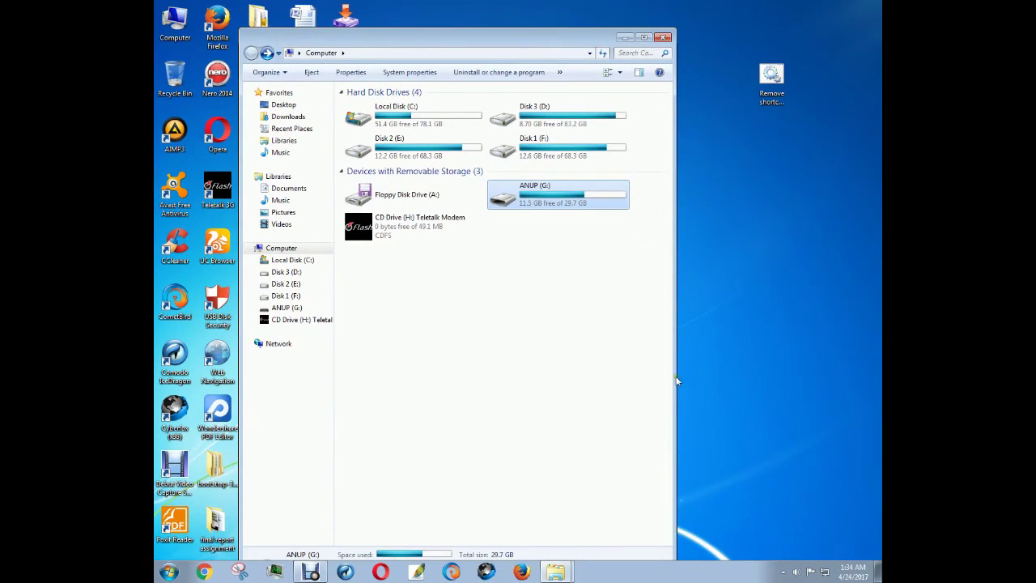
left_click(661, 38)
right_click(621, 120)
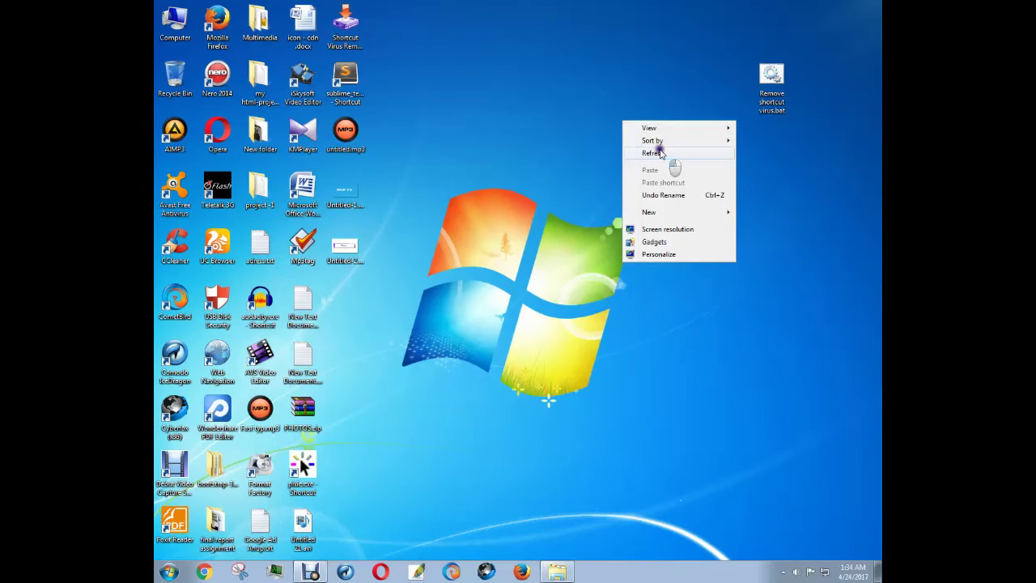
left_click(665, 155)
right_click(620, 151)
right_click(622, 162)
left_click(635, 194)
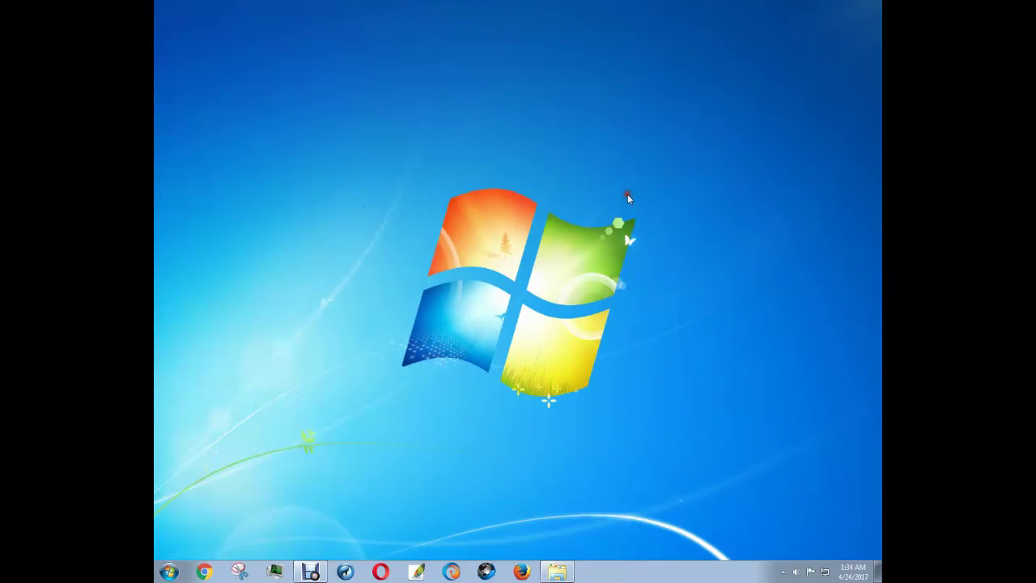
Open removable drive G: and look through the files in its unnamed folder, returning to the drive's root.
double_click(170, 28)
double_click(566, 179)
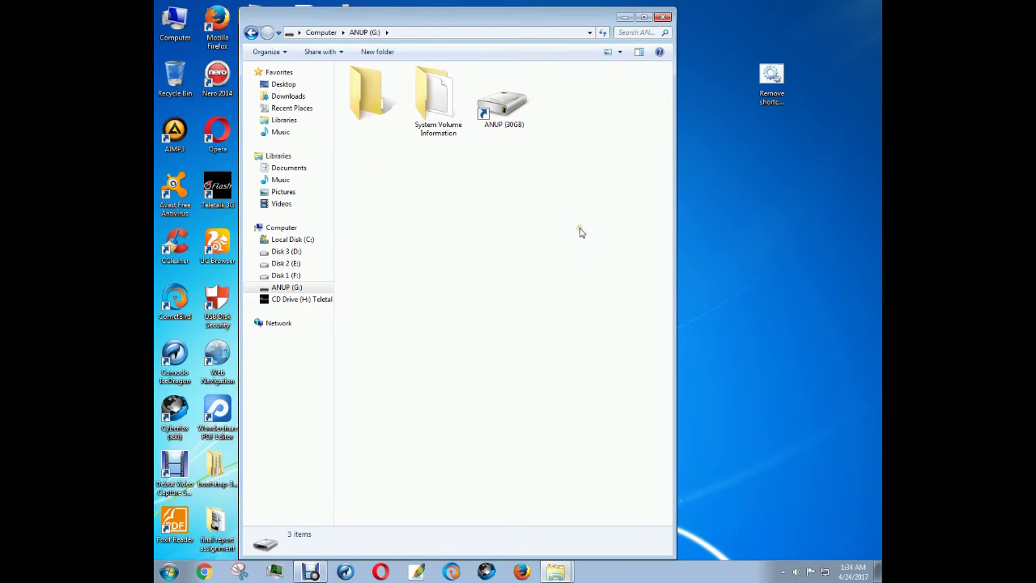
double_click(359, 103)
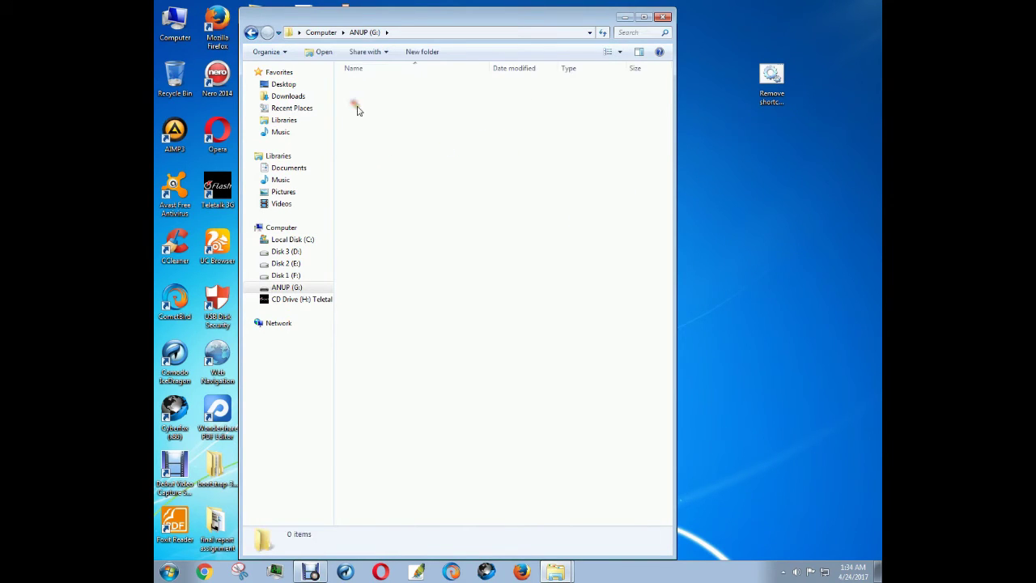
left_click(474, 275)
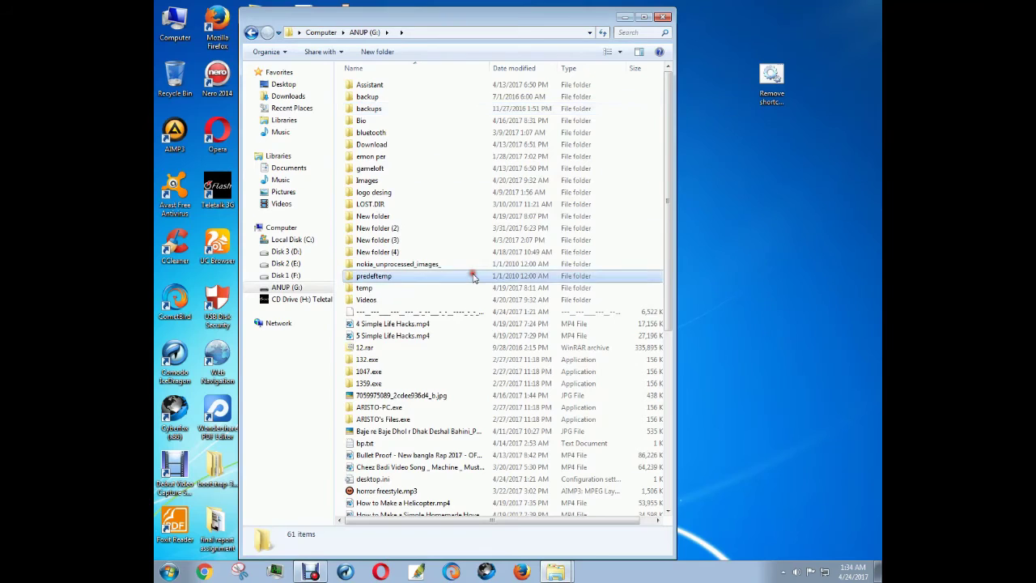
scroll(477, 322, "down", 5)
scroll(477, 322, "down", 3)
scroll(477, 338, "up", 8)
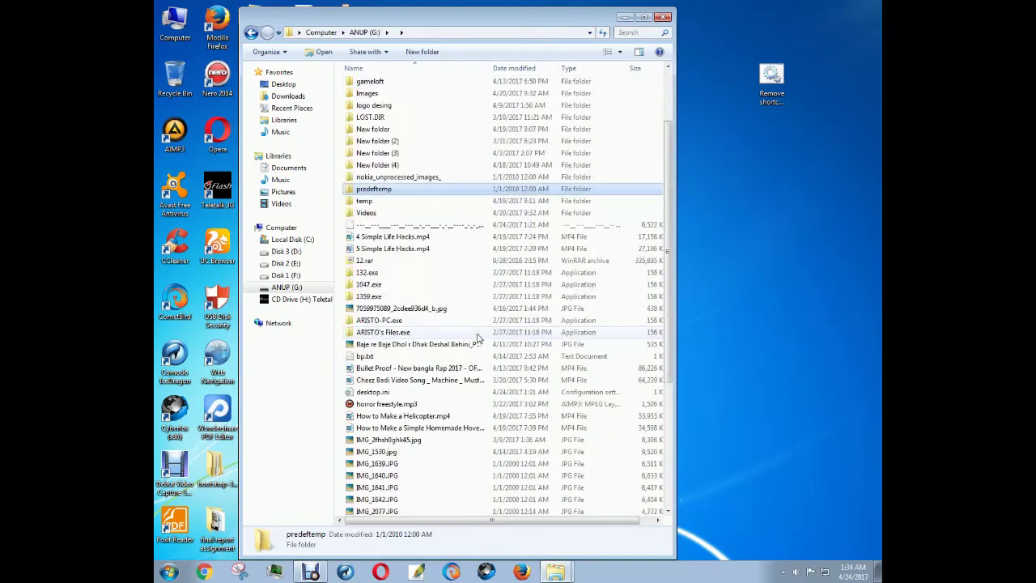
left_click(251, 33)
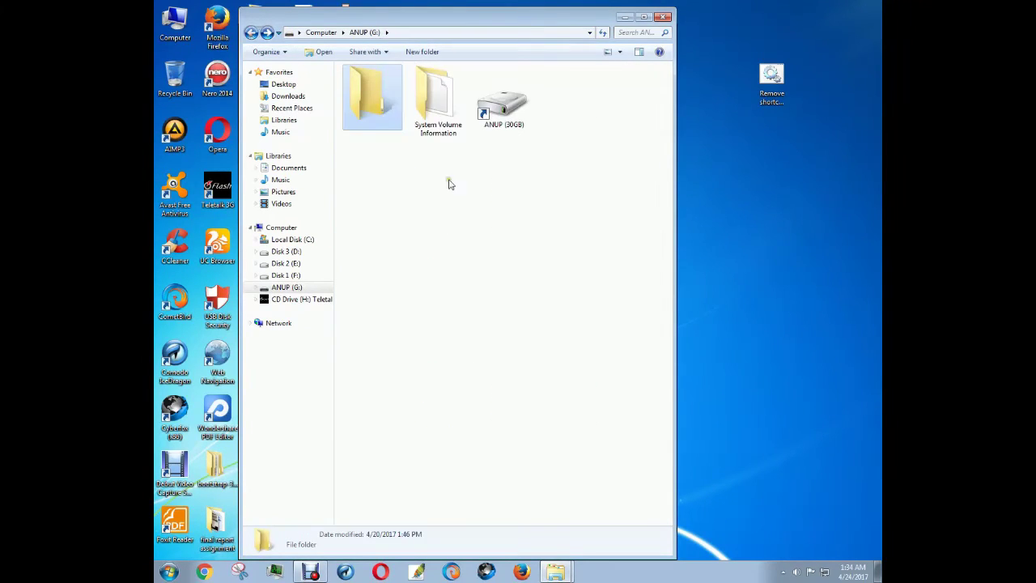
Close the drive G: window and run "Remove shortcut virus.bat" again, moving its console window aside.
left_click(662, 17)
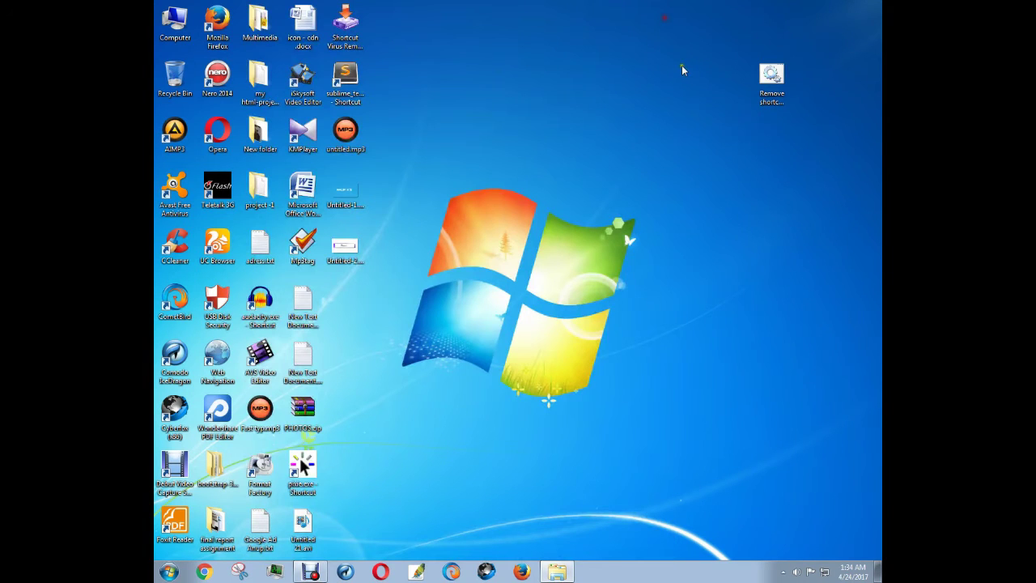
double_click(794, 89)
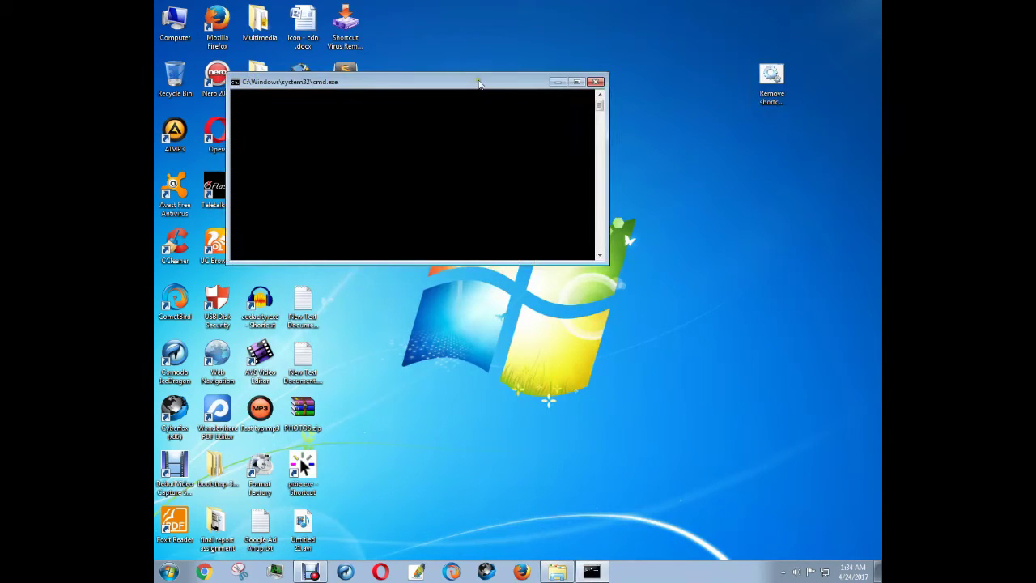
left_click_drag(492, 82, 647, 183)
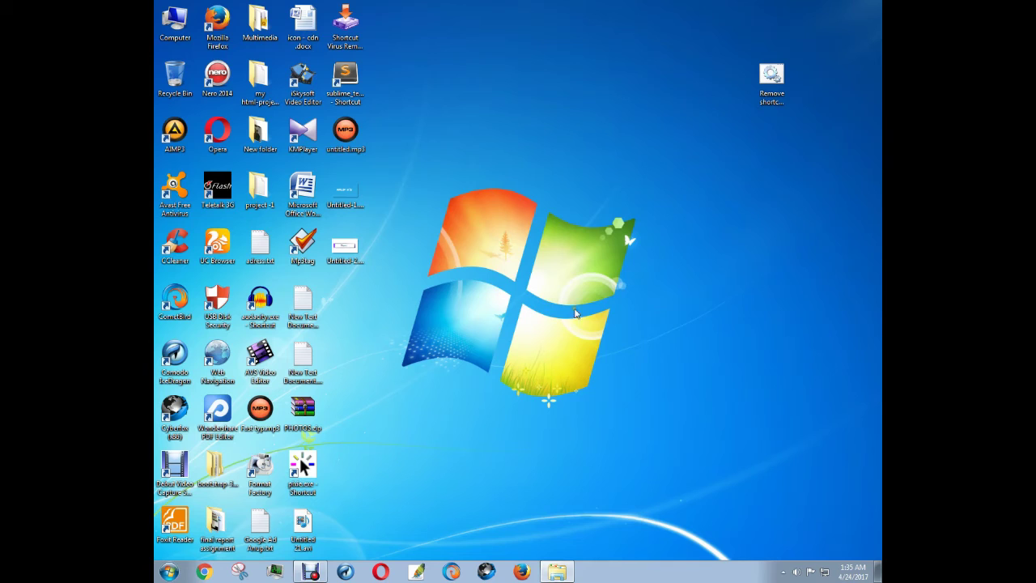
Reopen the drive list and view the actions available for removable drive G: without applying any.
double_click(175, 26)
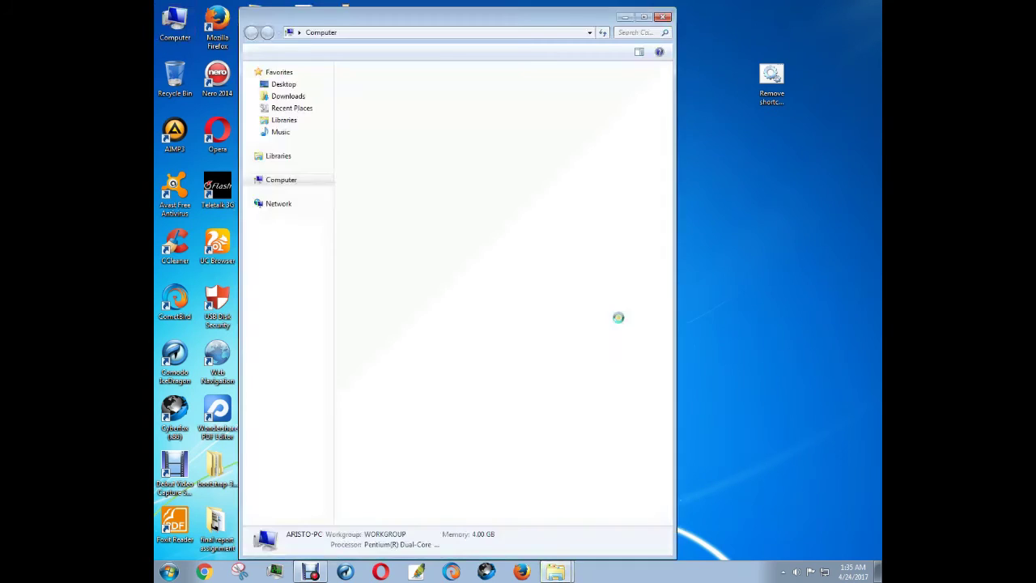
left_click(567, 181)
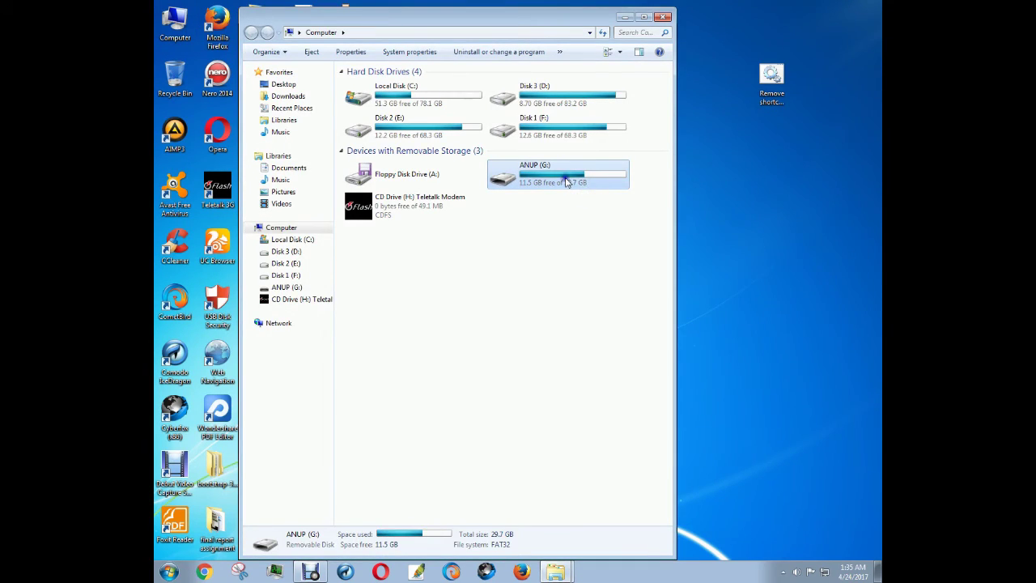
right_click(565, 179)
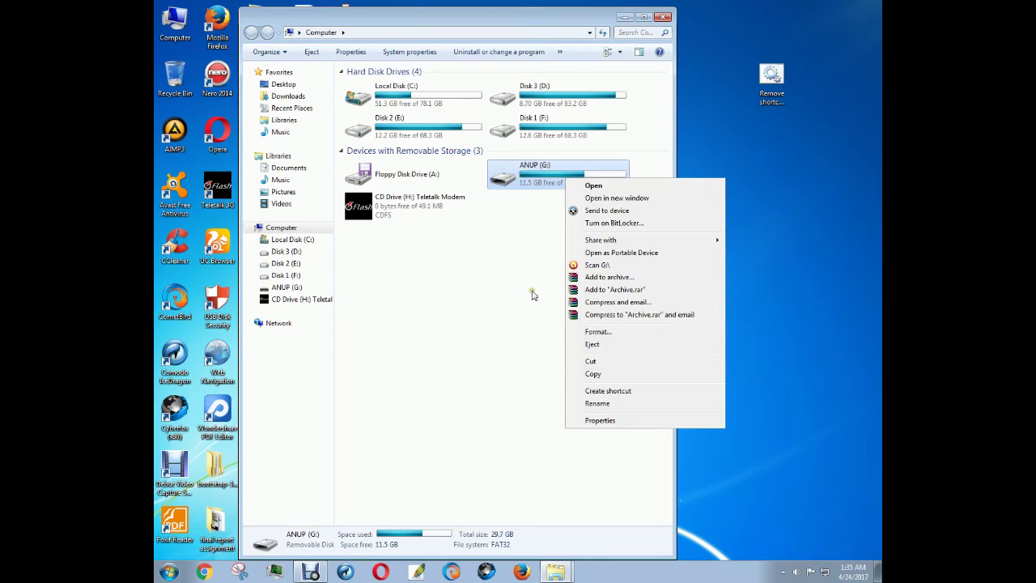
left_click(516, 387)
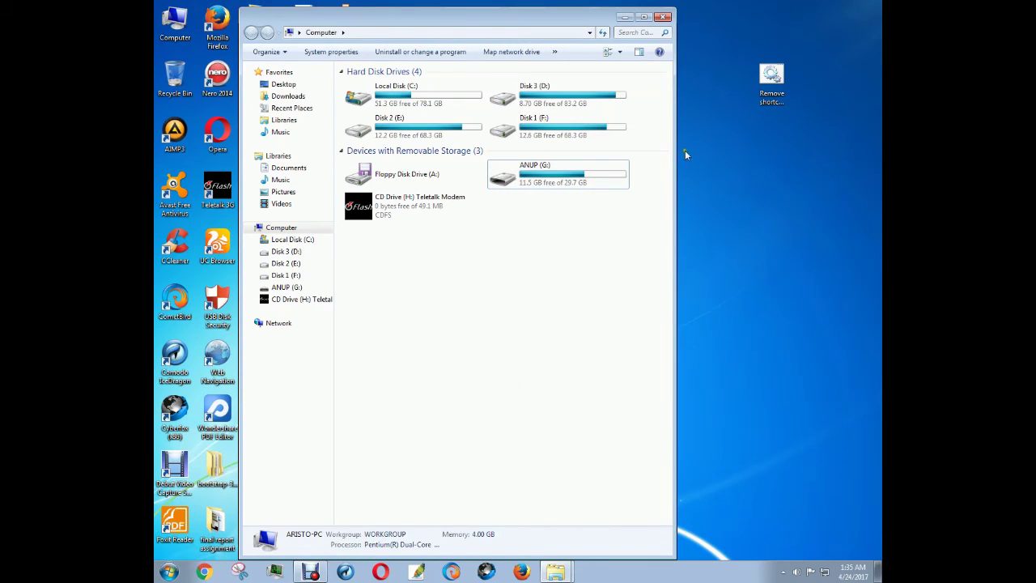
left_click_drag(602, 24, 699, 37)
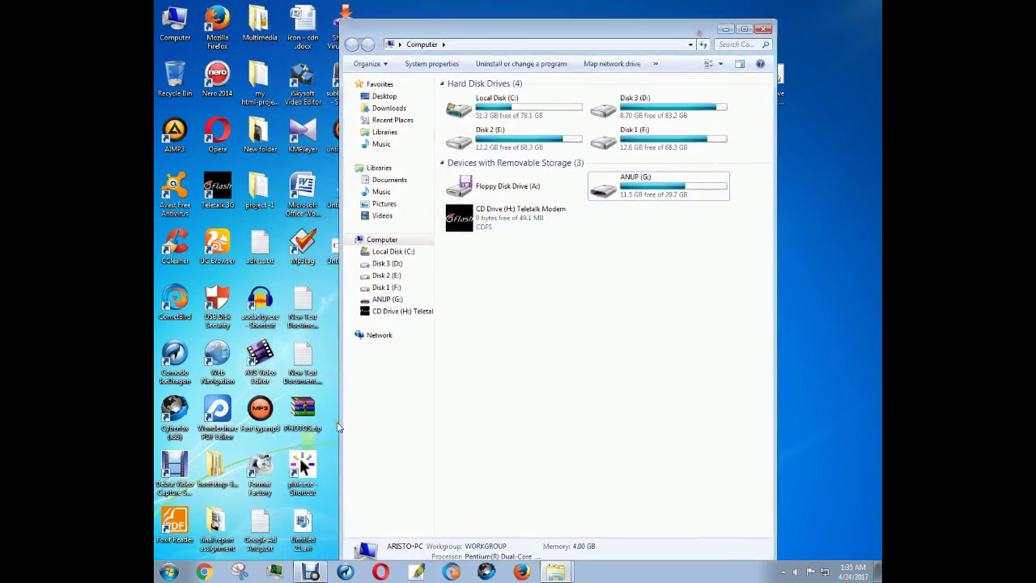
View the computer's Restart option without restarting, and close the drive list window.
left_click(169, 572)
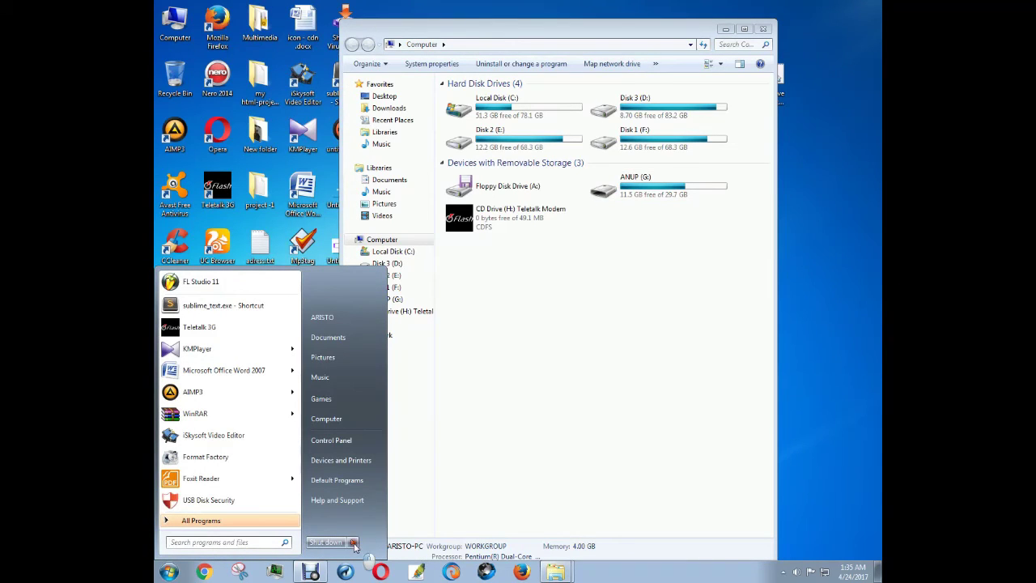
left_click(354, 542)
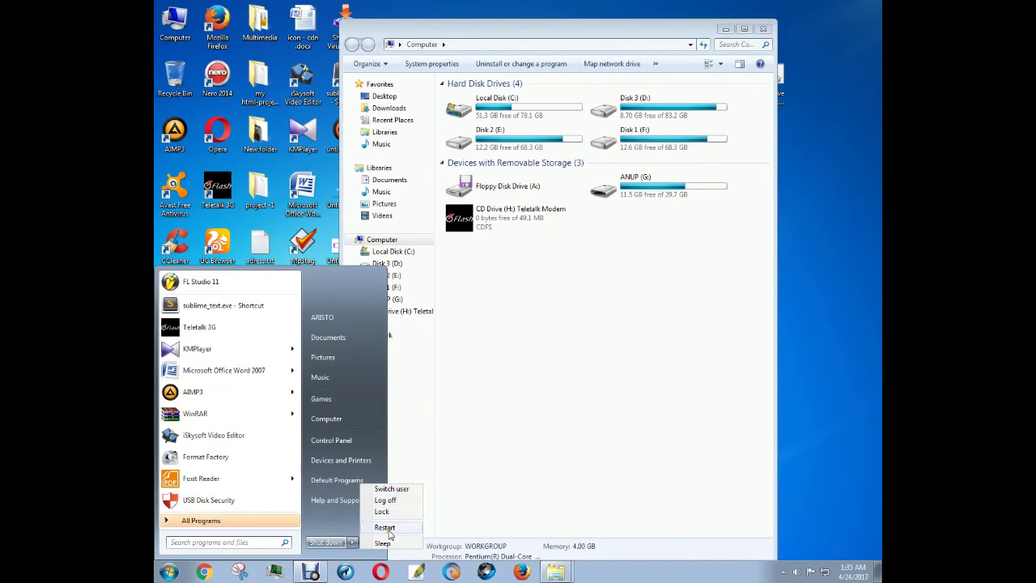
left_click(570, 374)
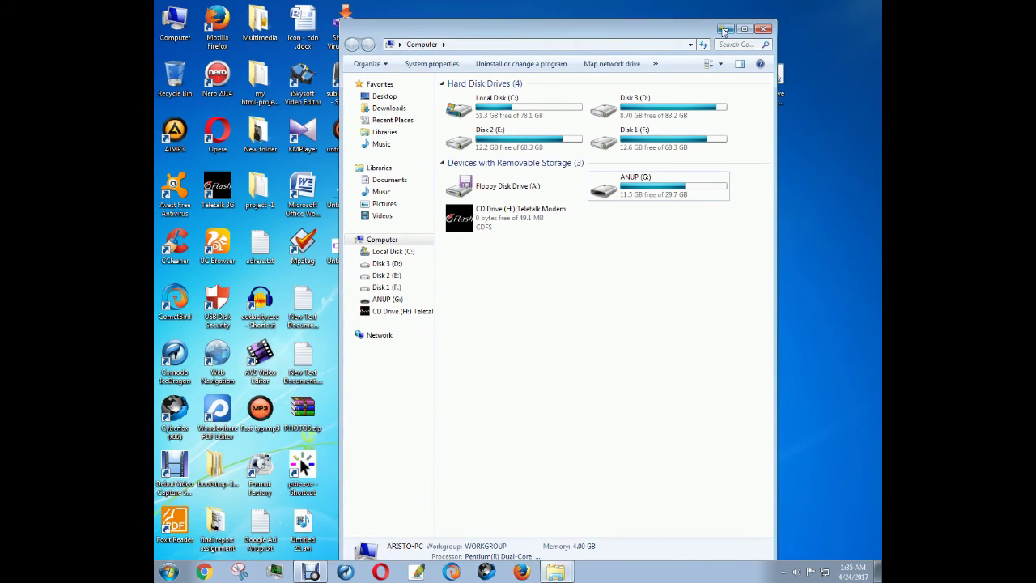
left_click(611, 326)
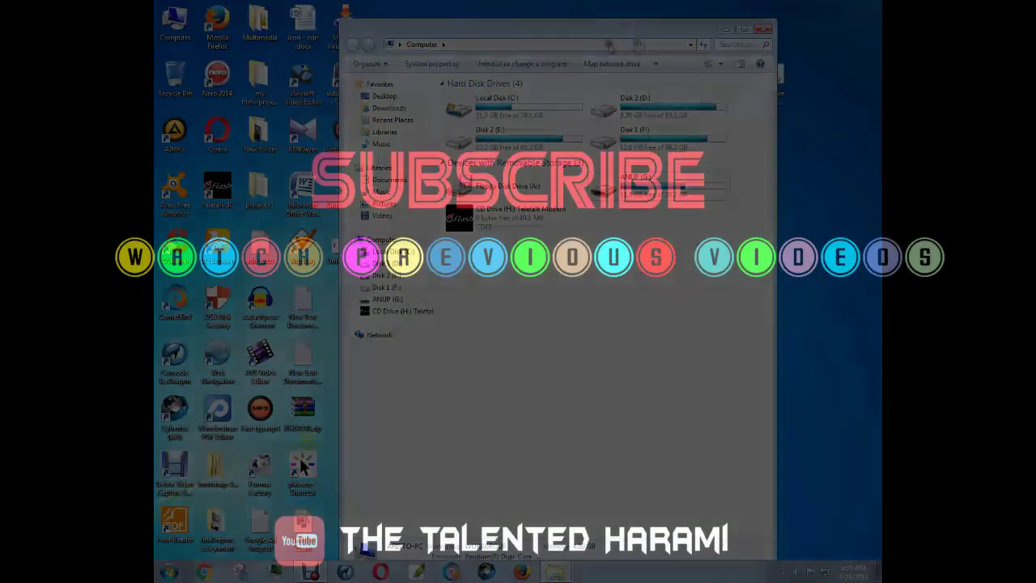
left_click(761, 31)
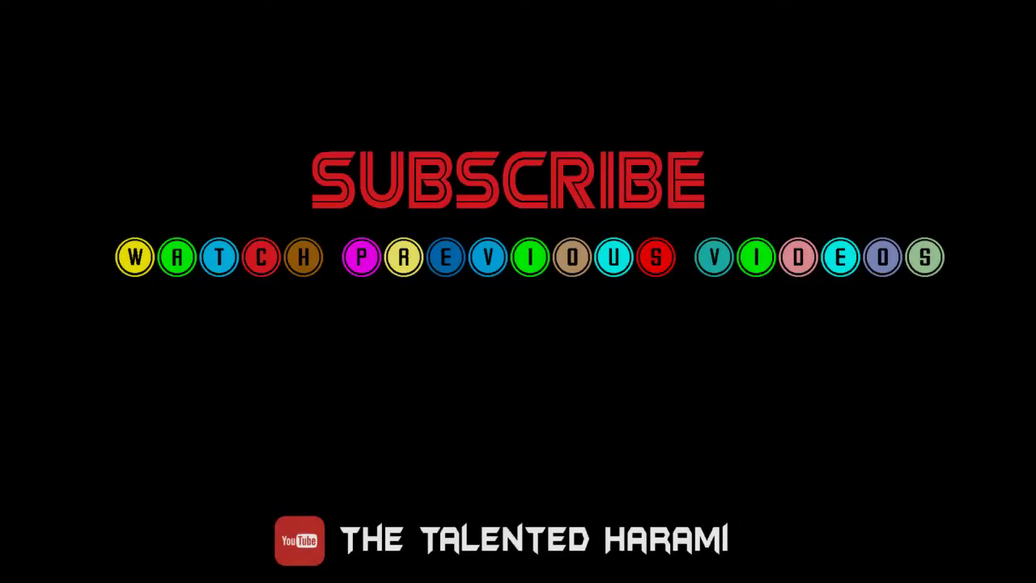